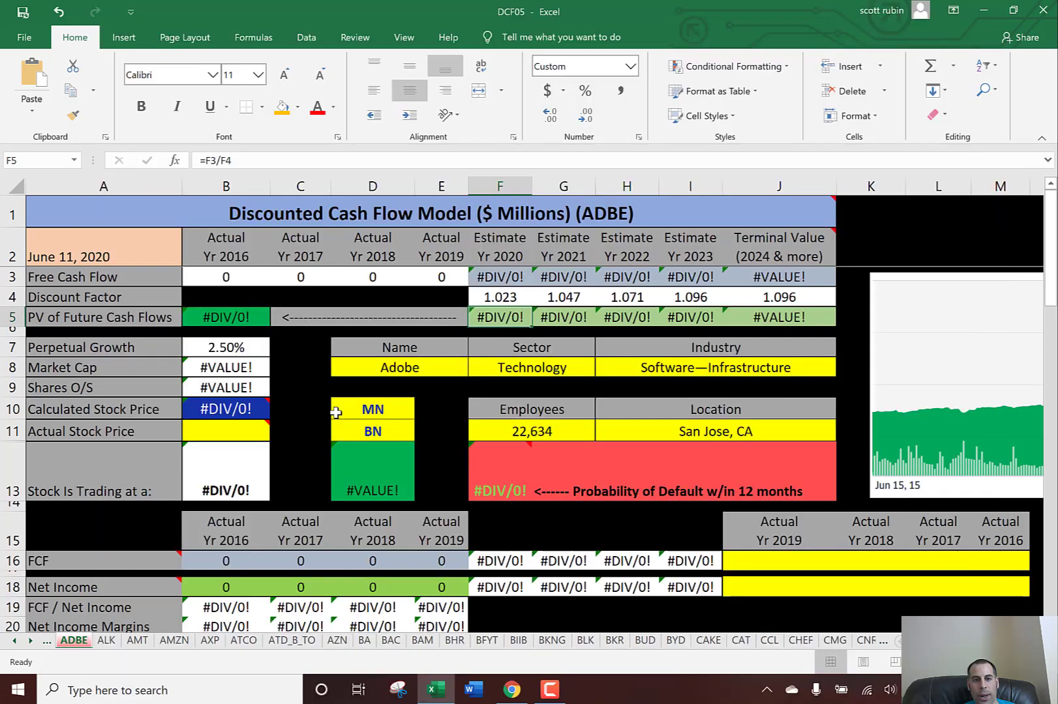
- Enter Adobe's market cap of 195.871 from Yahoo Finance into D11
left_click(382, 416)
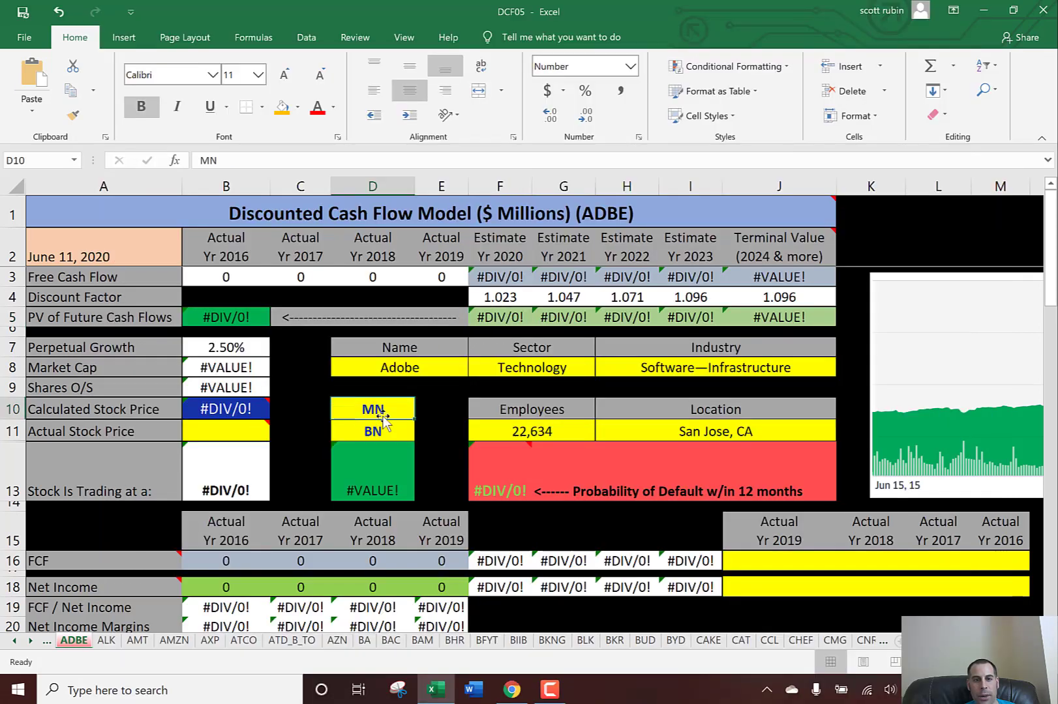
key("alt+Tab")
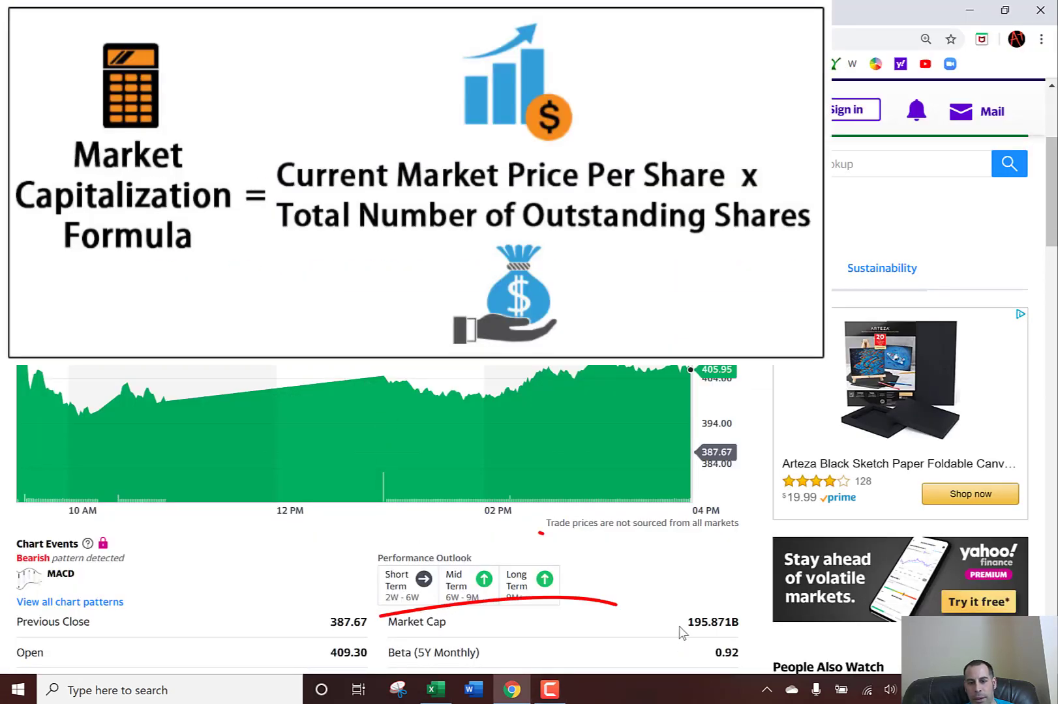
left_click_drag(682, 627, 744, 632)
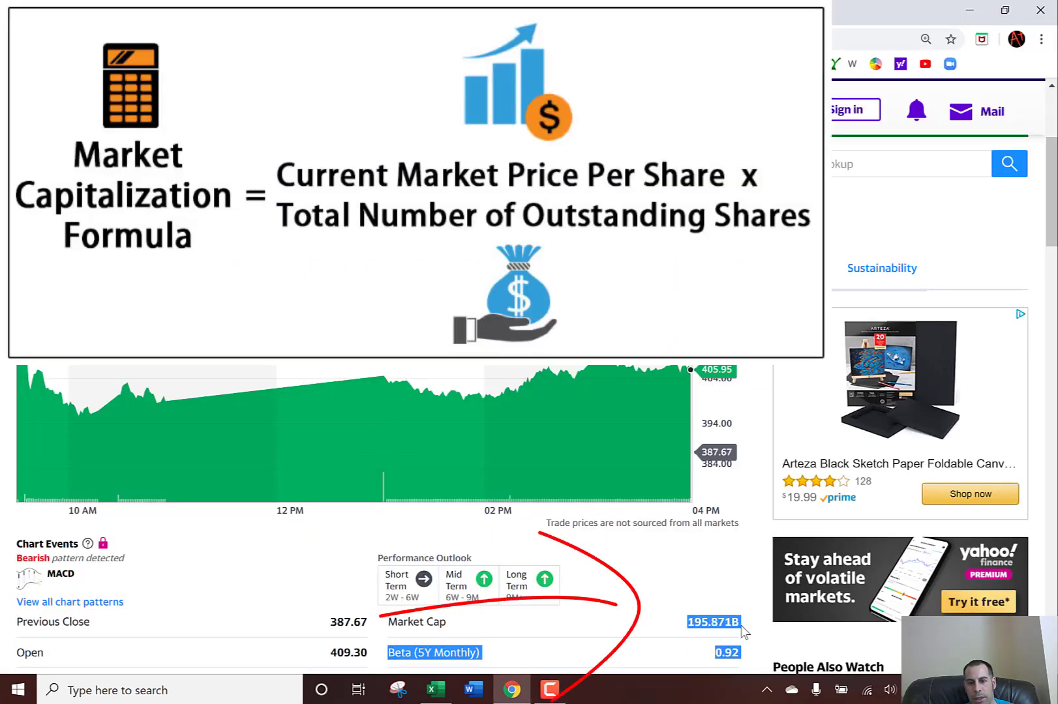
left_click(692, 621)
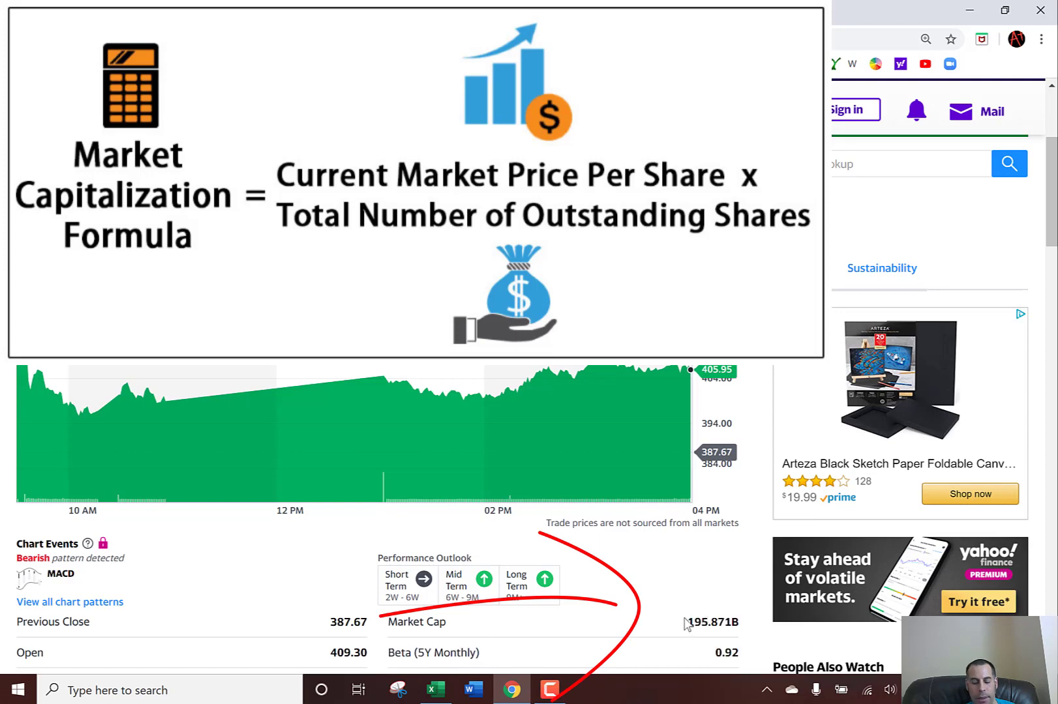
key("alt+Tab")
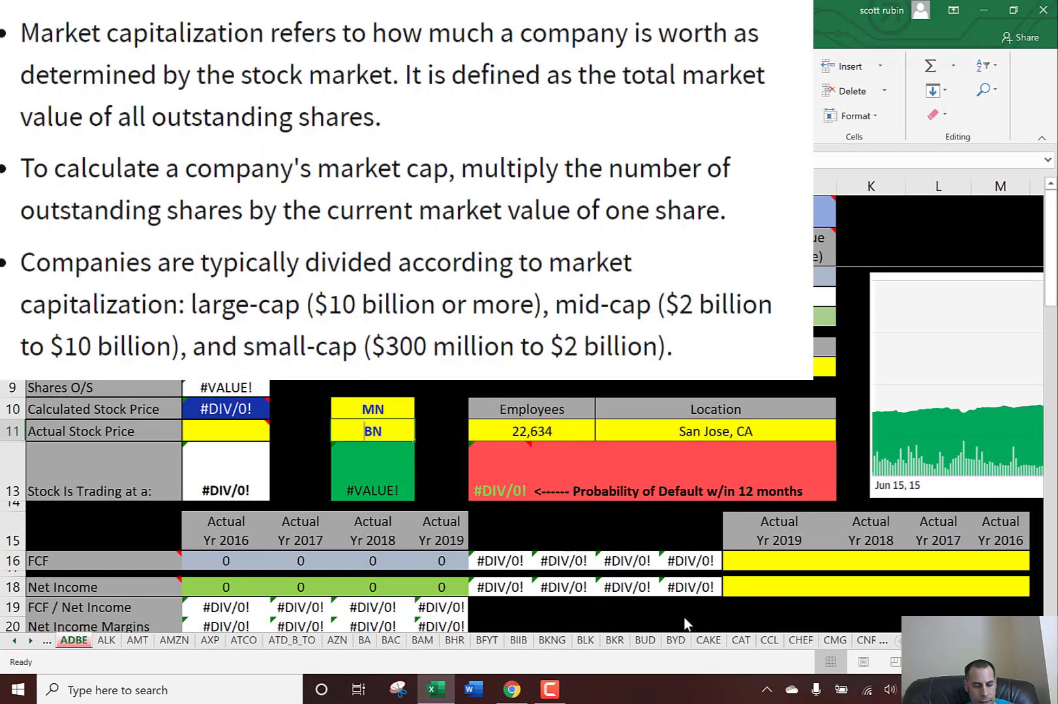
type("195.8")
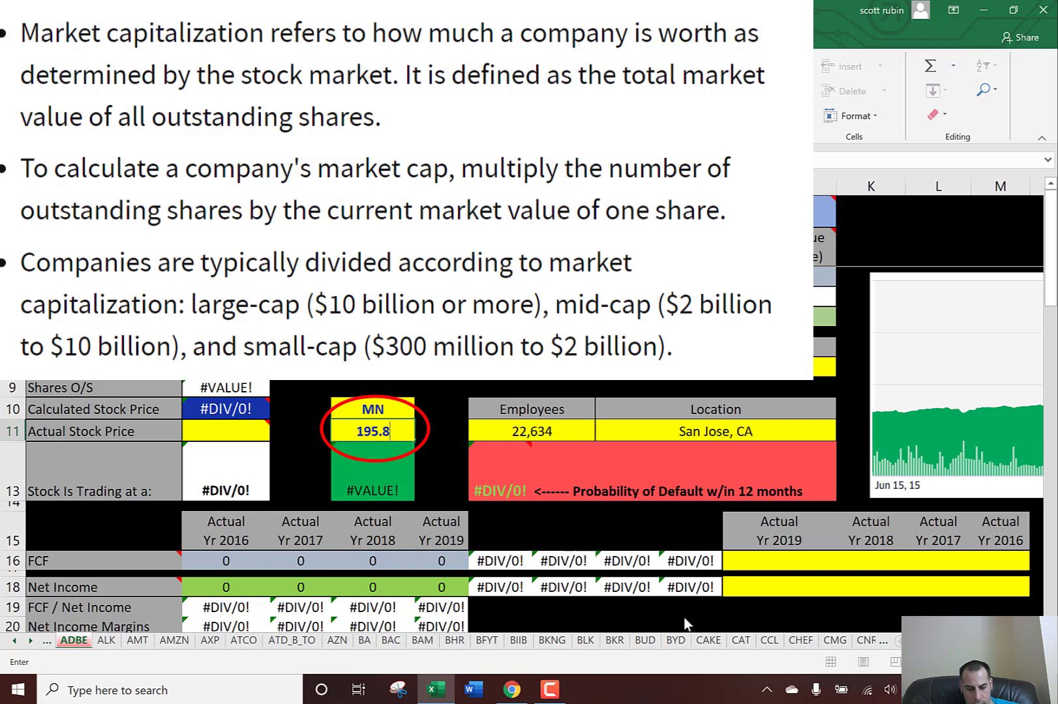
type("71")
key("Return")
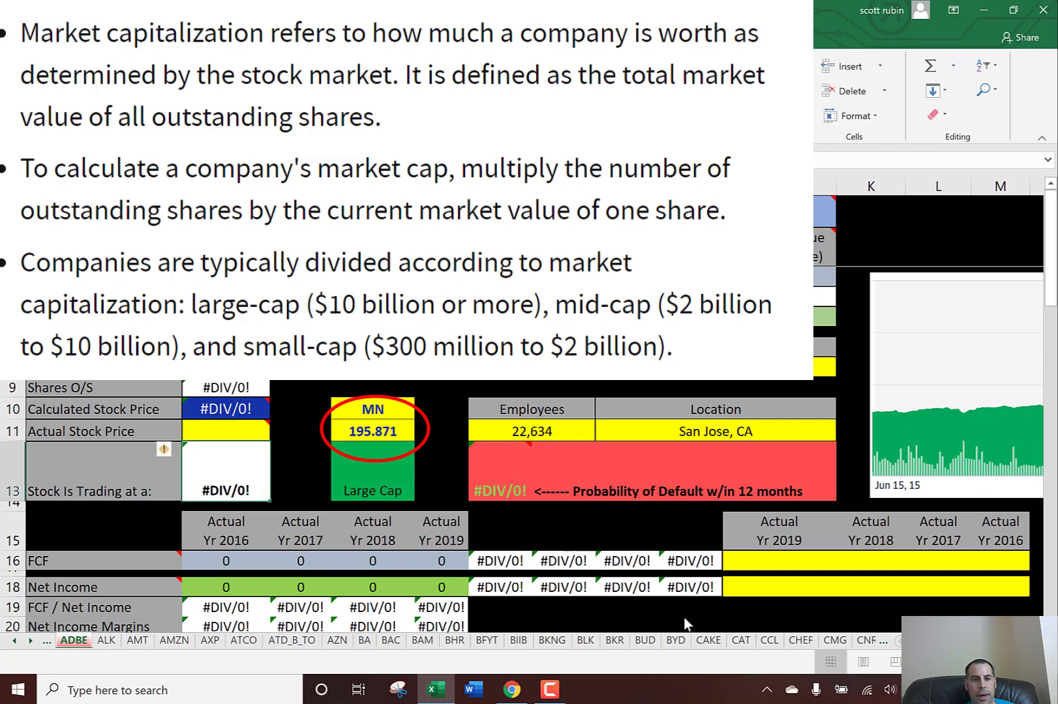
- Enter Adobe's actual stock price of 406.54 from Yahoo Finance into B11
key("alt+Tab")
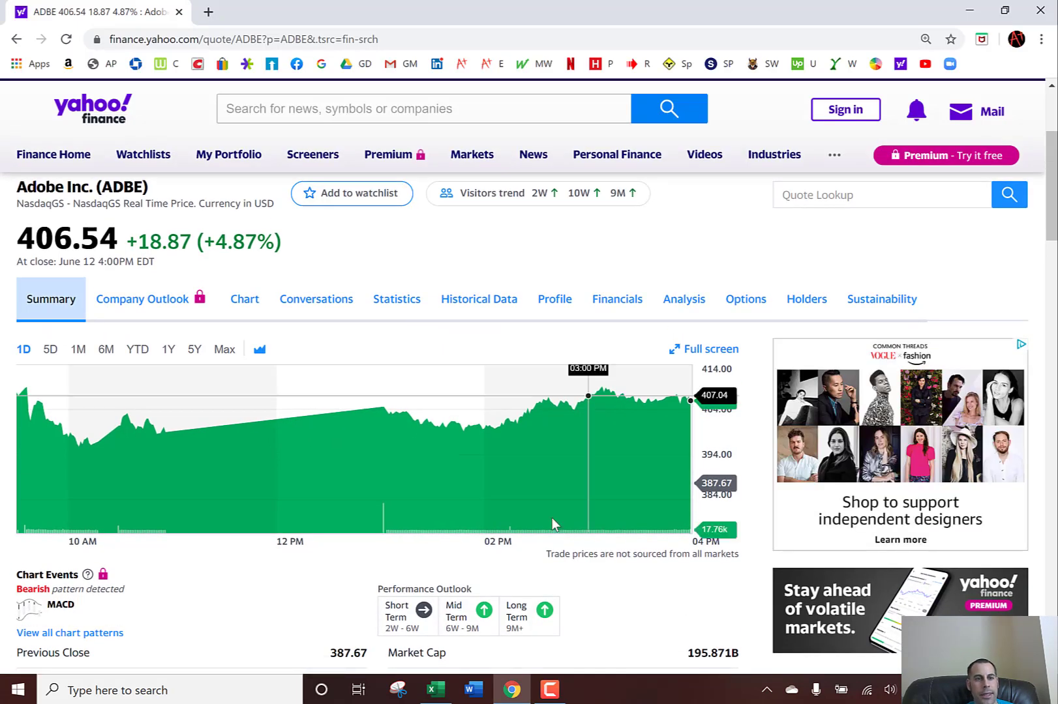
left_click_drag(14, 240, 114, 242)
key("alt+Tab")
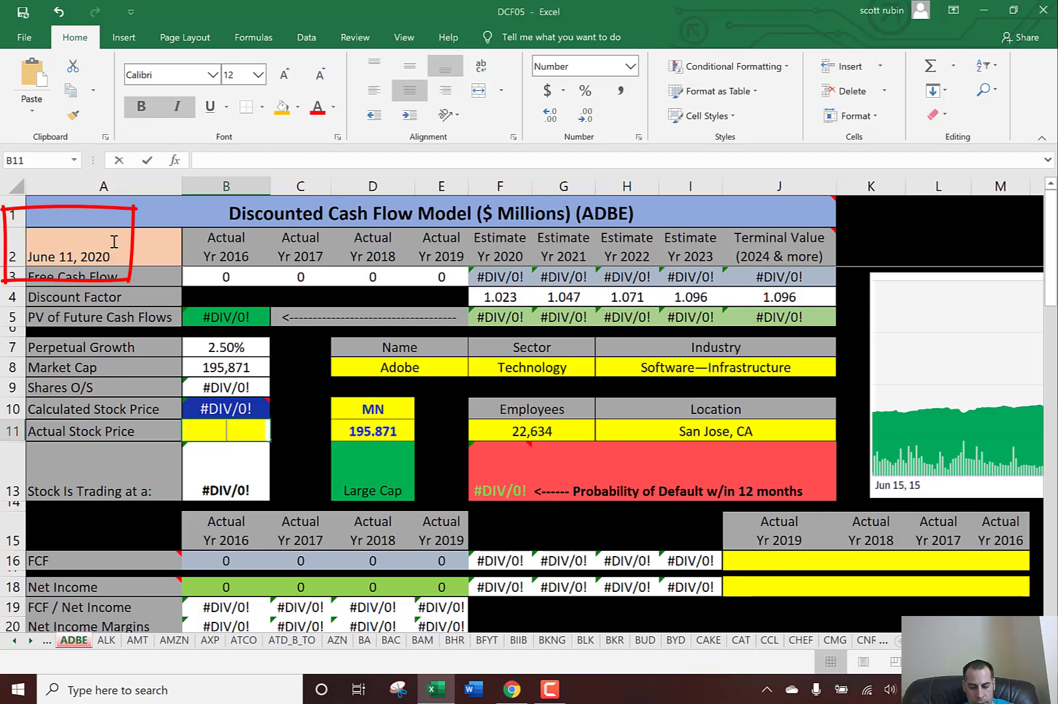
type("406.54")
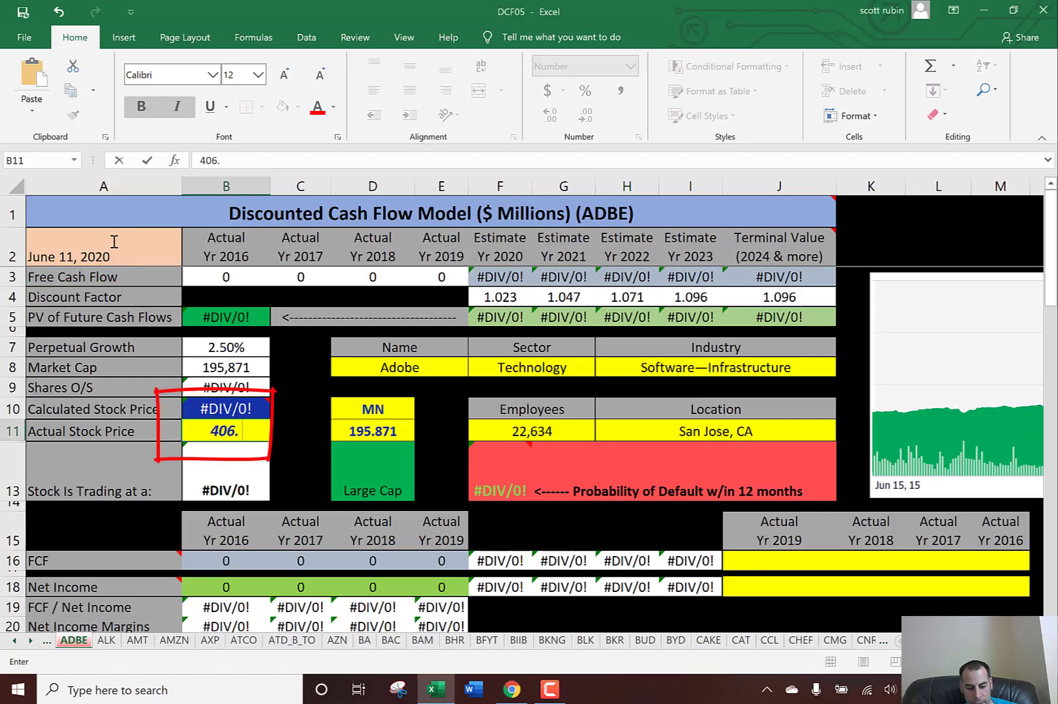
key("Return")
key("Down")
key("Down")
key("Right")
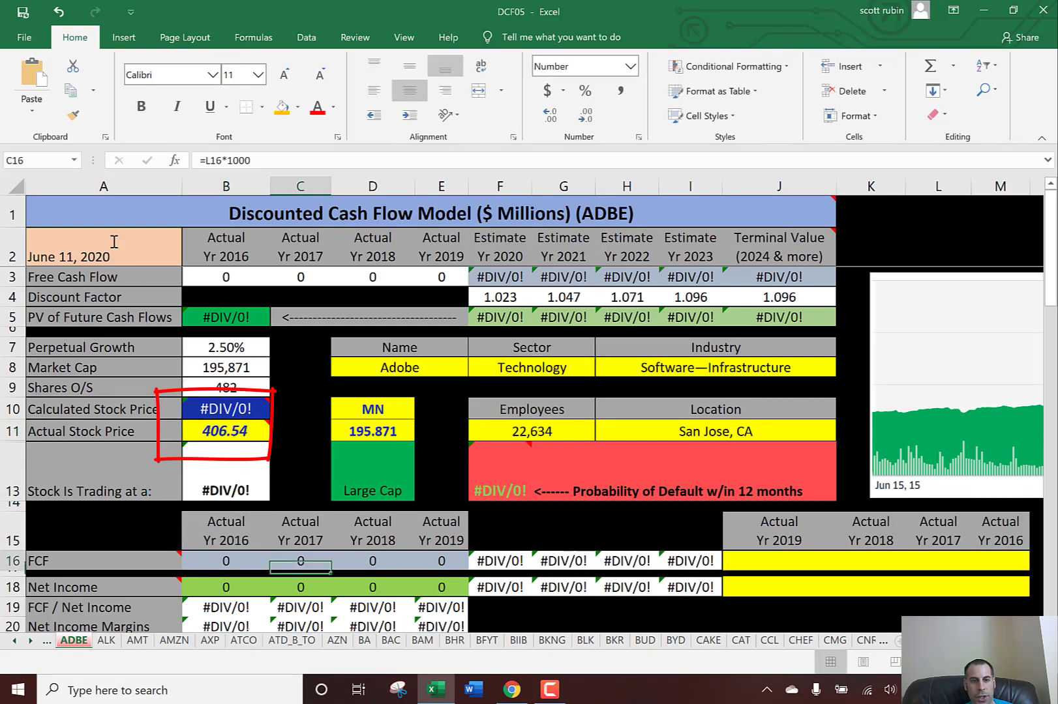
key("Right")
key("alt+Tab")
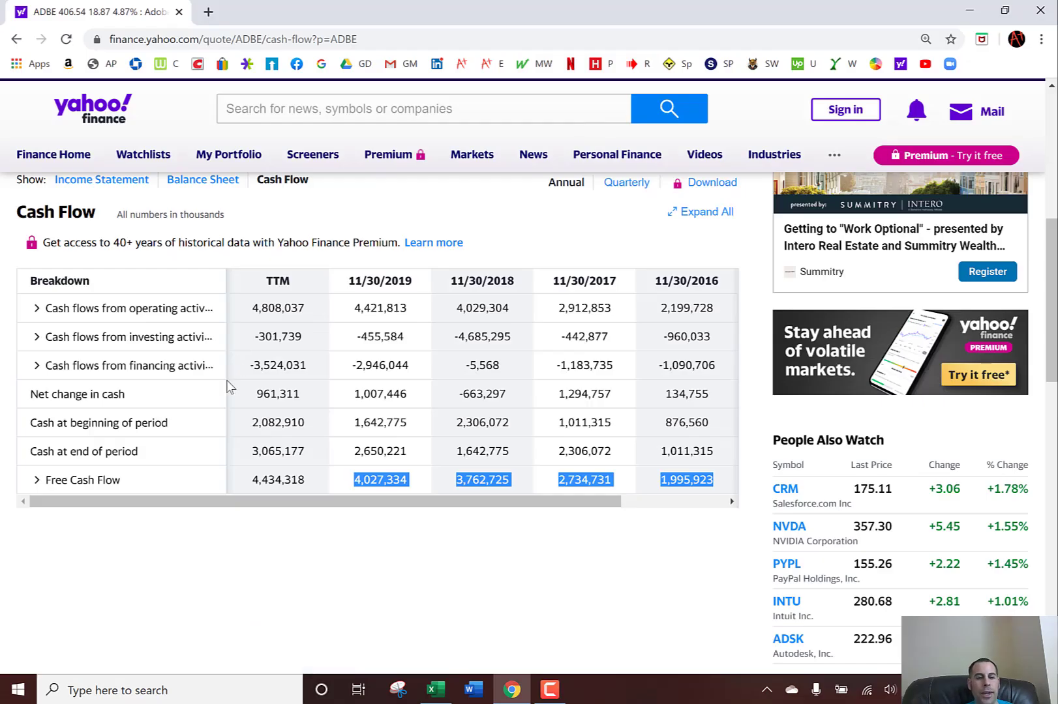
- Copy Adobe's four annual Free Cash Flow values from Yahoo and paste them into J16
left_click(293, 474)
left_click_drag(354, 481, 587, 489)
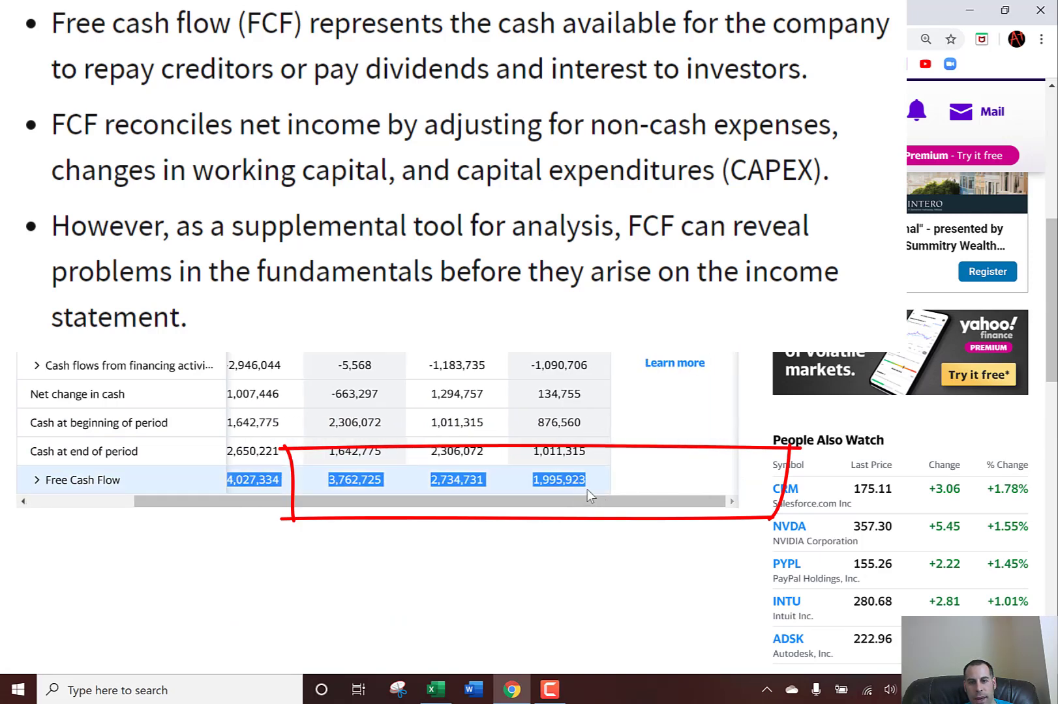
right_click(558, 480)
left_click(574, 489)
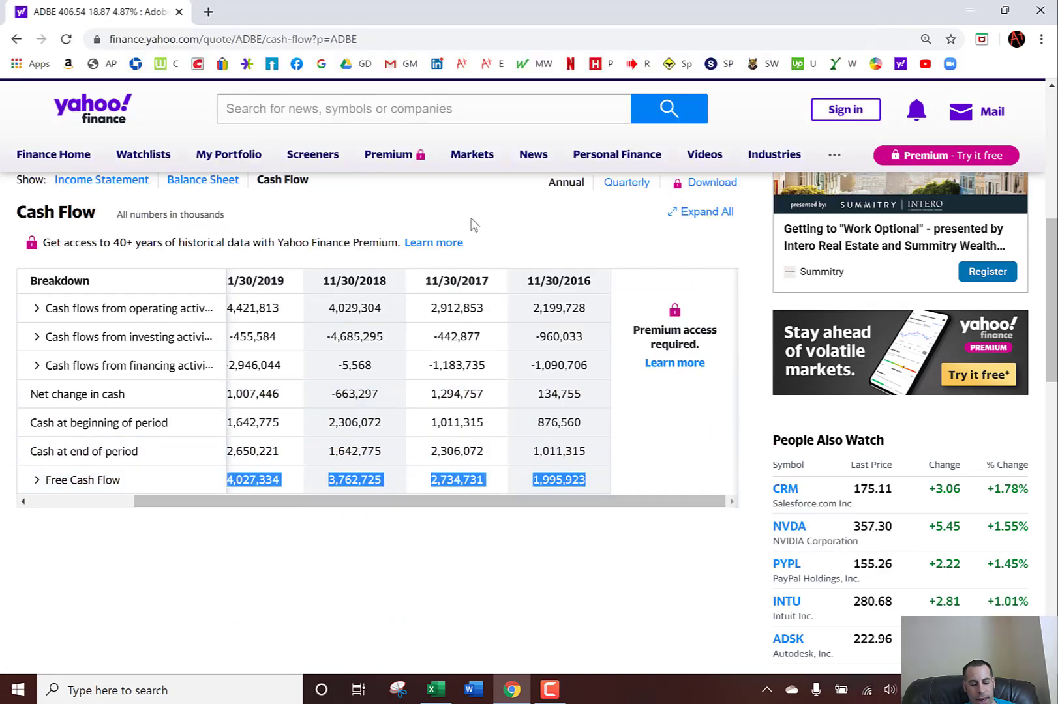
key("alt+Tab")
key("shift+F10")
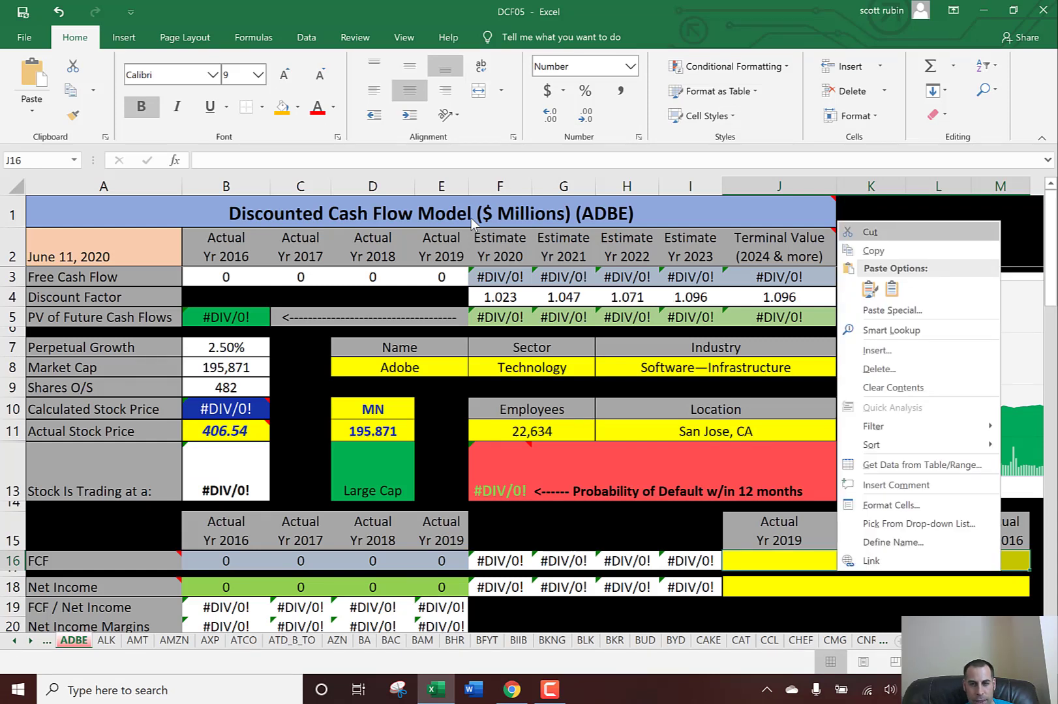
key("Escape")
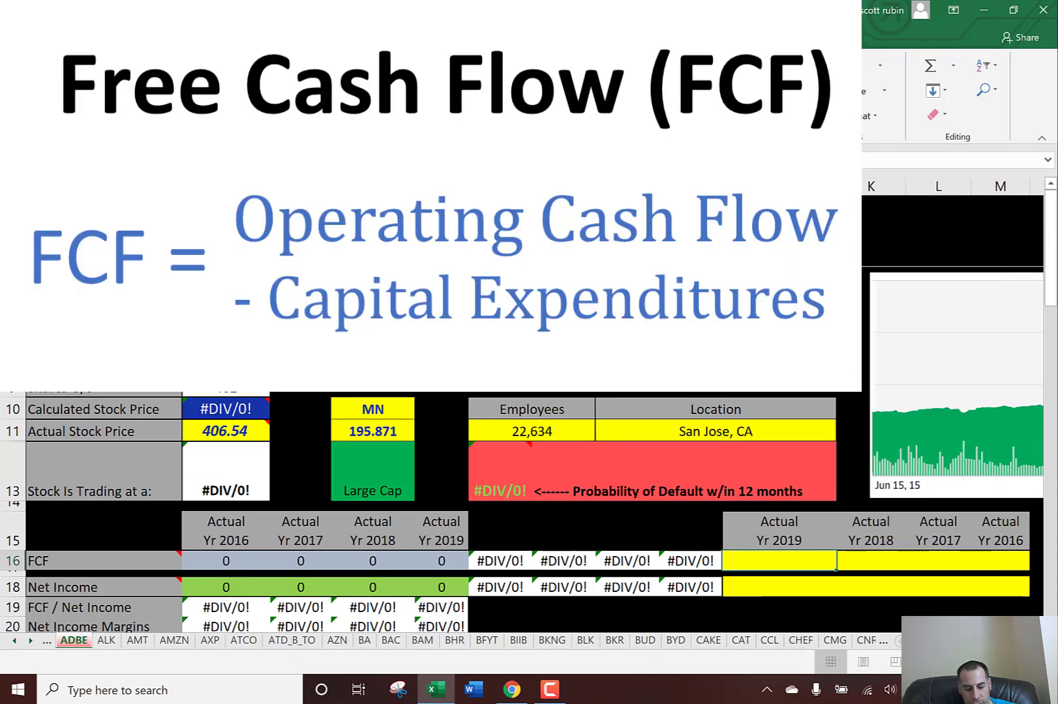
key("ctrl+v")
- Copy Adobe's Net Income row from the Yahoo income statement
key("Down")
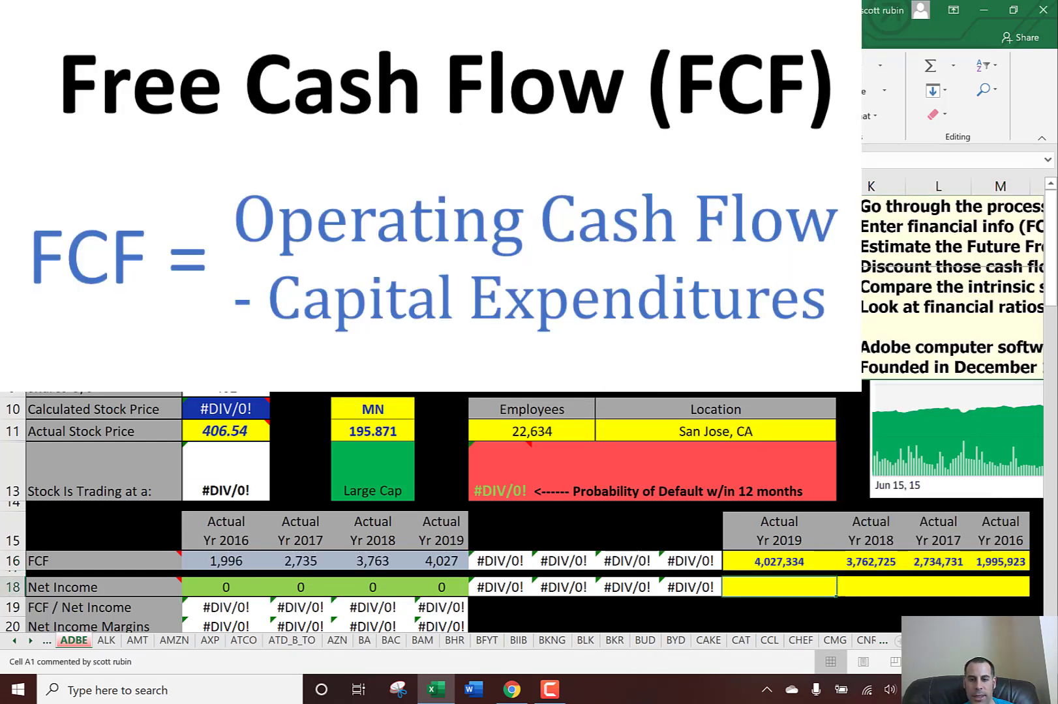
key("alt+Tab")
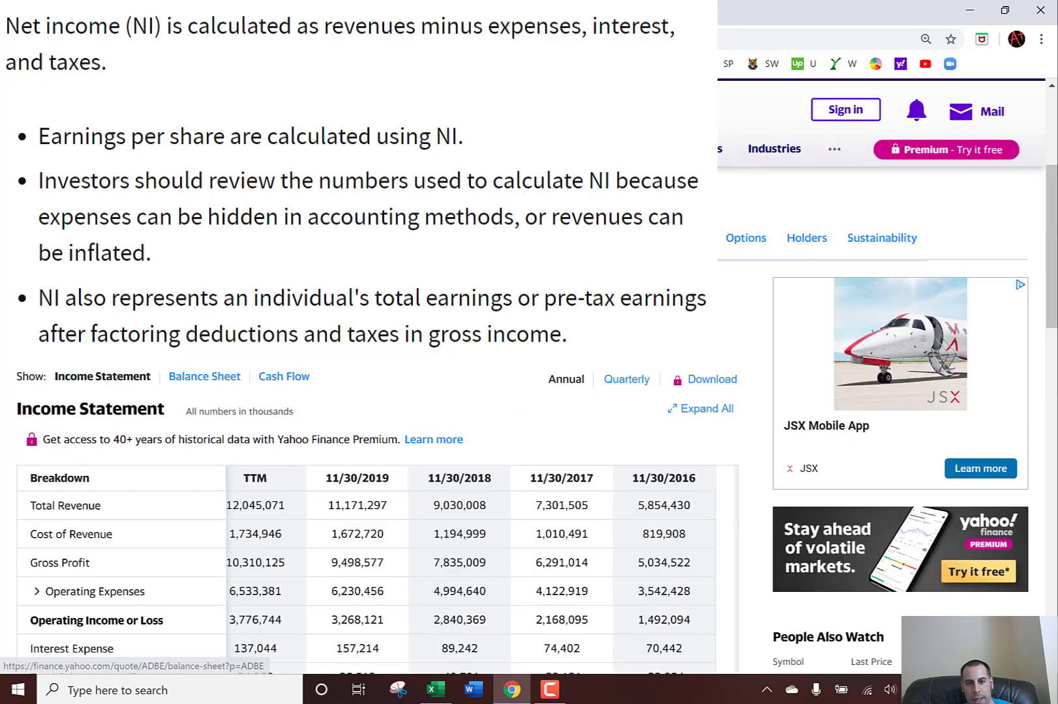
key("alt+Tab")
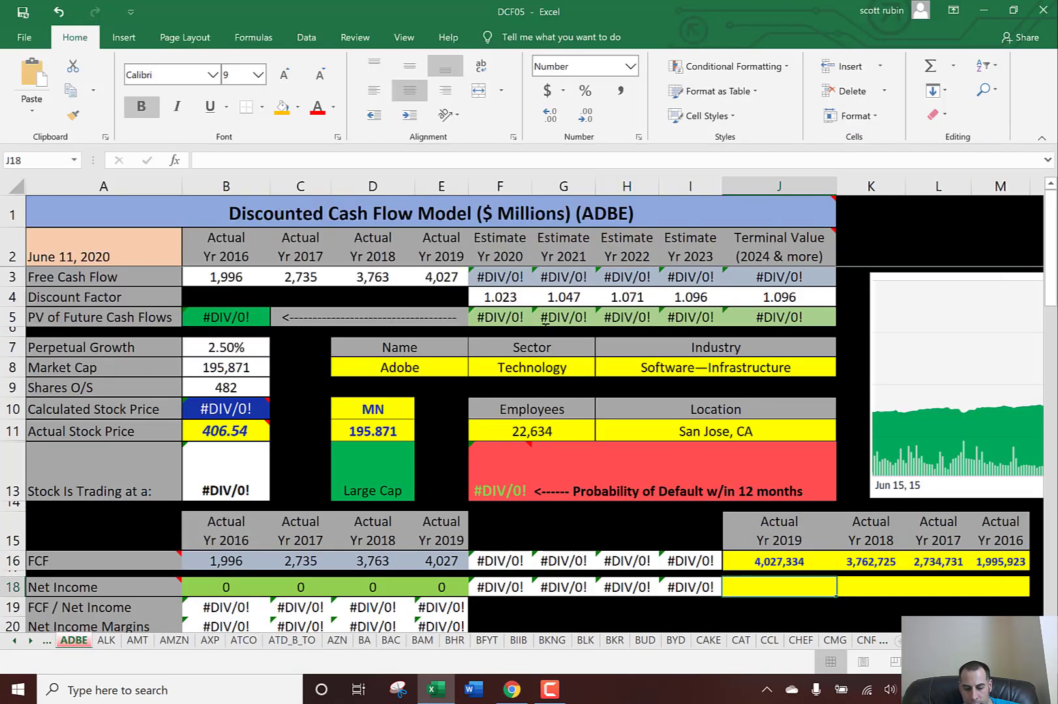
- Paste-special Adobe's 2016–2019 net income values (1,169–2,951) into row 18 at J18
key("ctrl+alt+v")
key("Return")
scroll(545, 328, "down", 1)
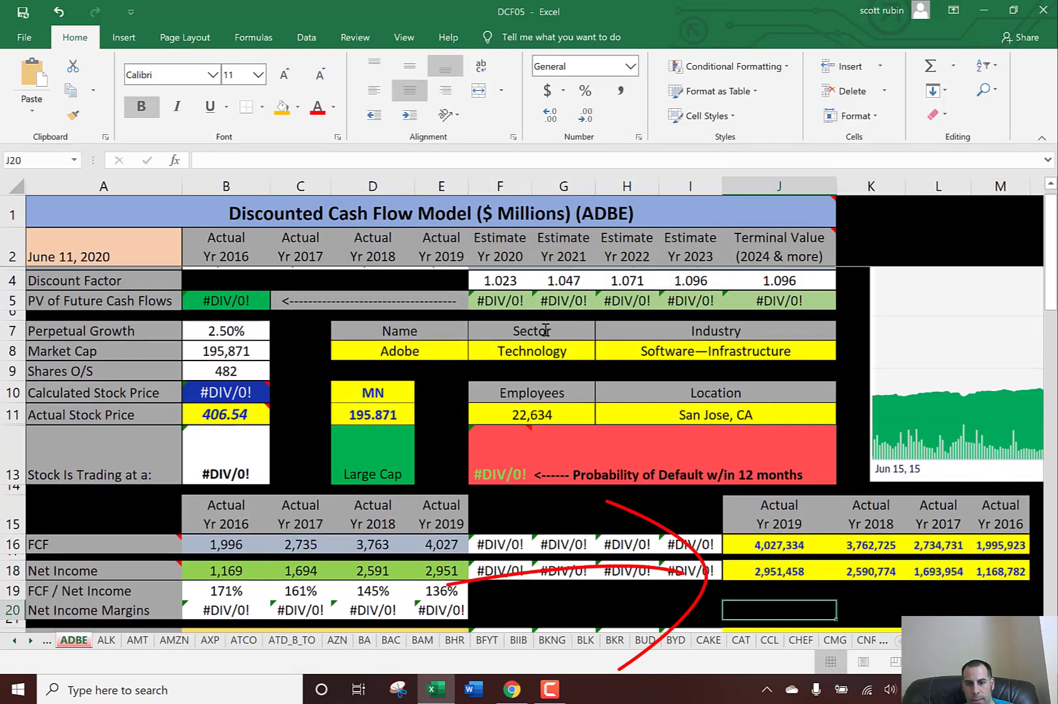
- Copy Adobe's four Total Revenue figures from Yahoo and paste-special them into Revenue row 22
key("alt+Tab")
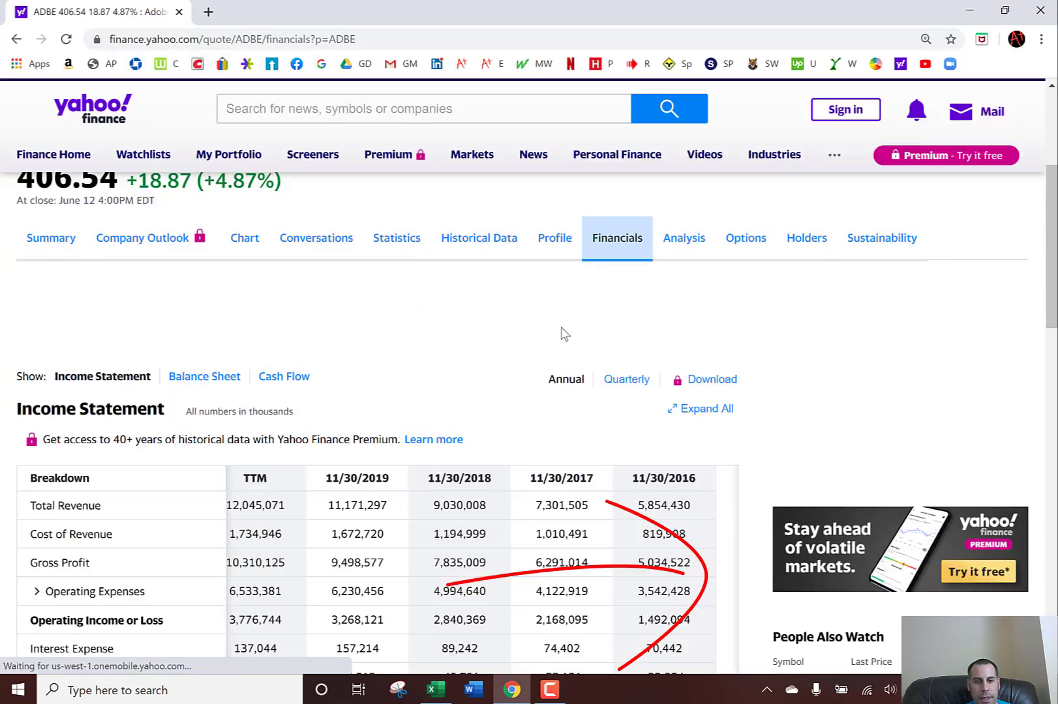
scroll(559, 330, "down", 2)
left_click_drag(350, 365, 698, 355)
key("ctrl+c")
key("alt+Tab")
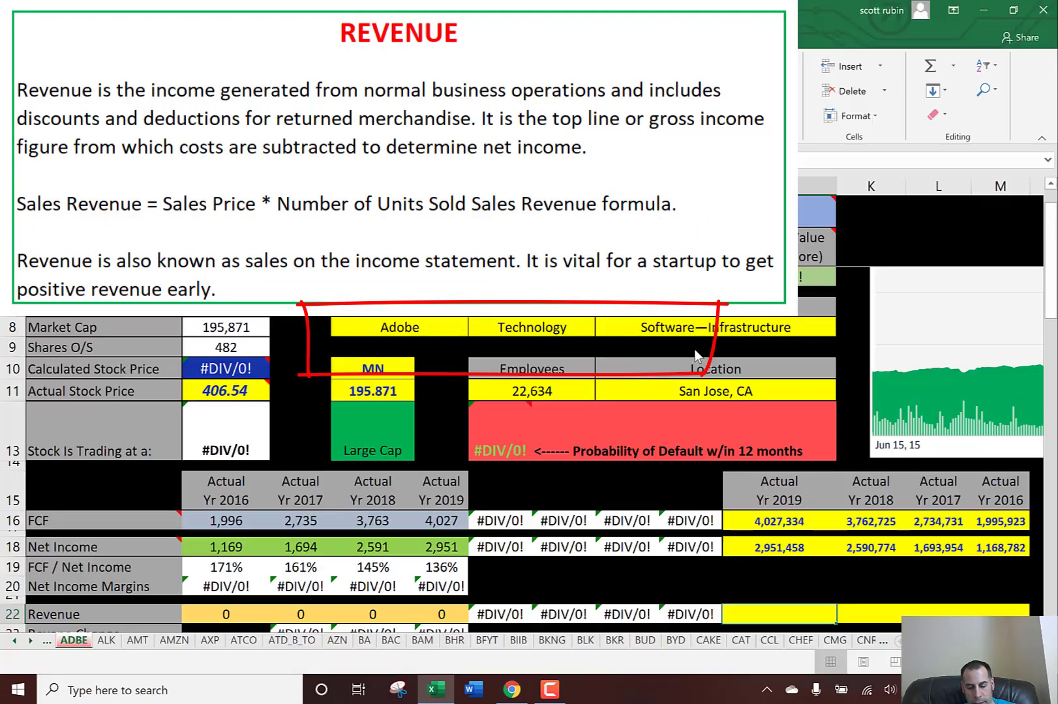
right_click(835, 616)
left_click(897, 362)
key("Return")
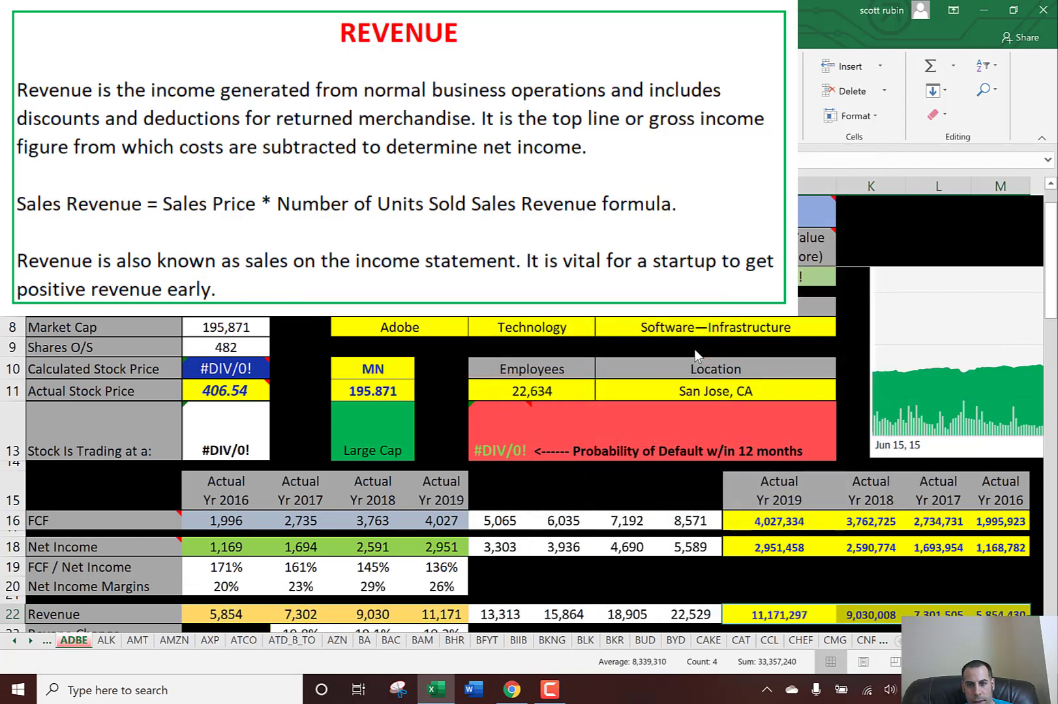
scroll(697, 357, "down", 1)
- Check the FCF formulas in row 16 and the net income figures, including 2019
key("Up")
key("Up")
key("Up")
key("Up")
key("Left")
key("Left")
key("Left")
key("Left")
key("Left")
key("Left")
key("Left")
key("Left")
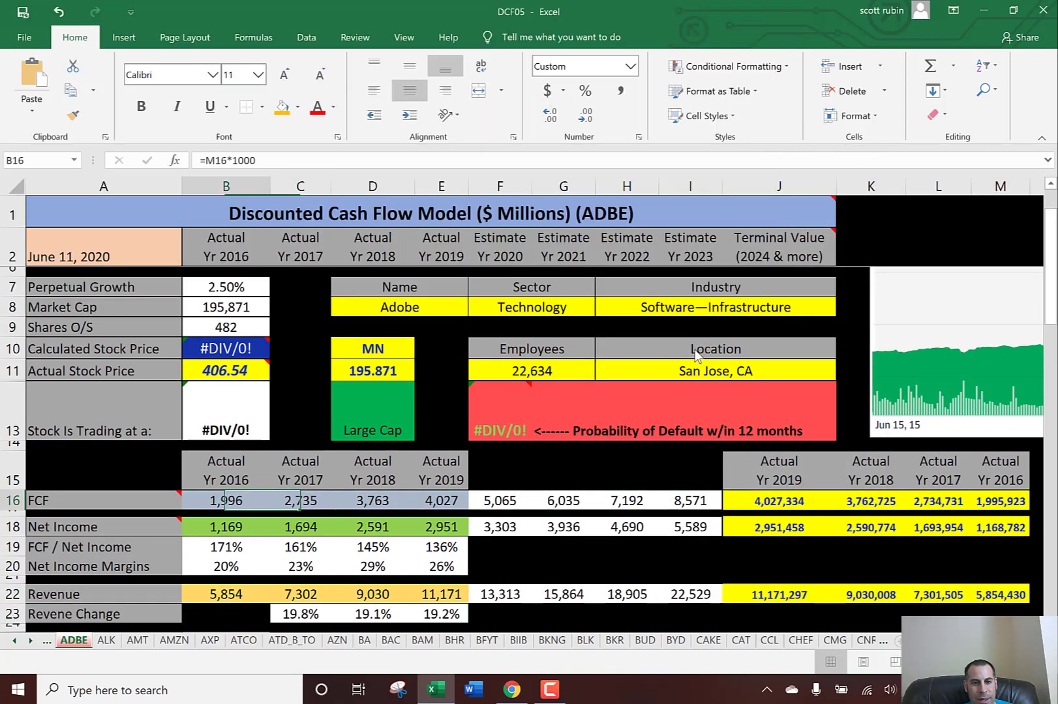
key("Right")
key("Right")
key("Right")
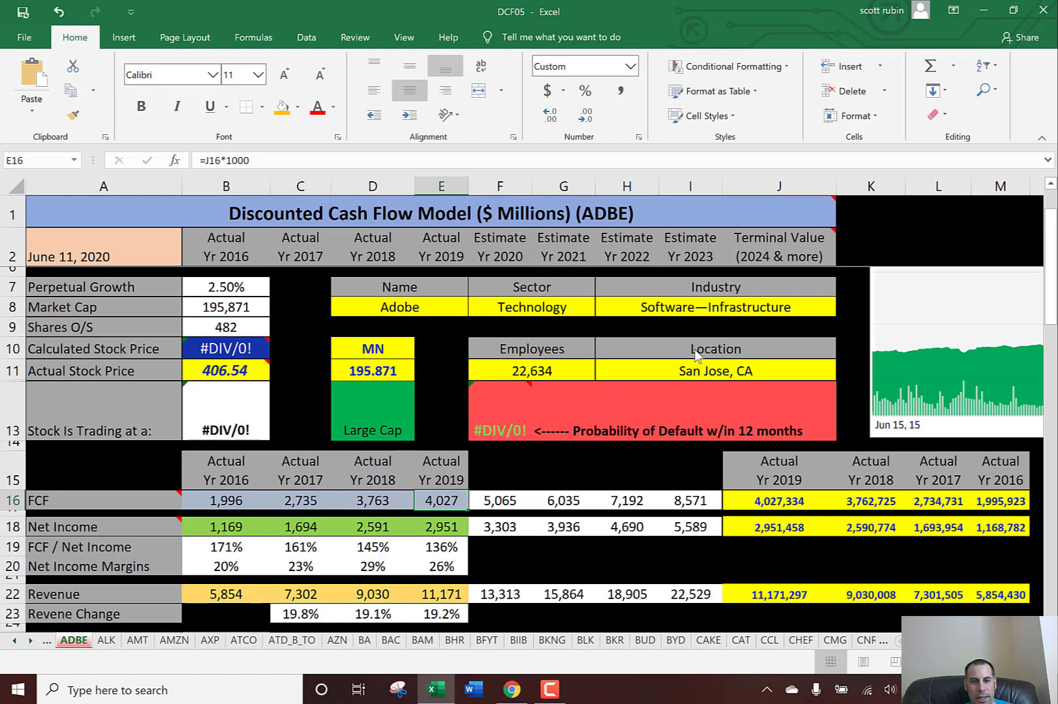
key("Down")
key("Down")
key("Left")
key("Left")
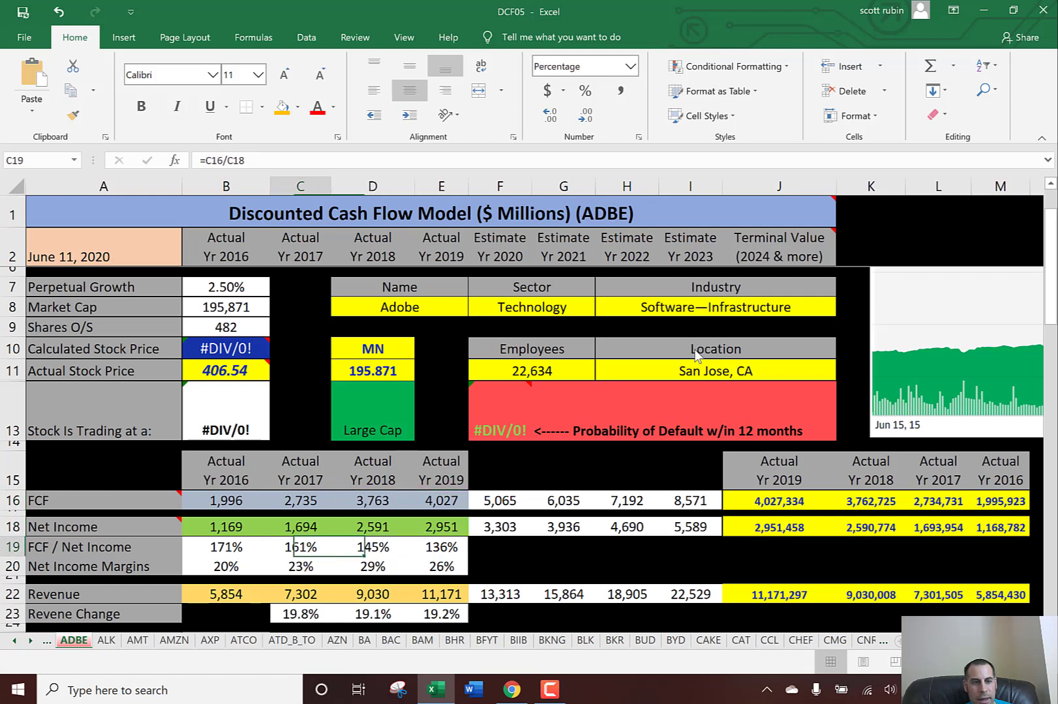
key("Left")
key("Left")
key("Up")
key("Right")
key("Right")
key("Right")
key("Right")
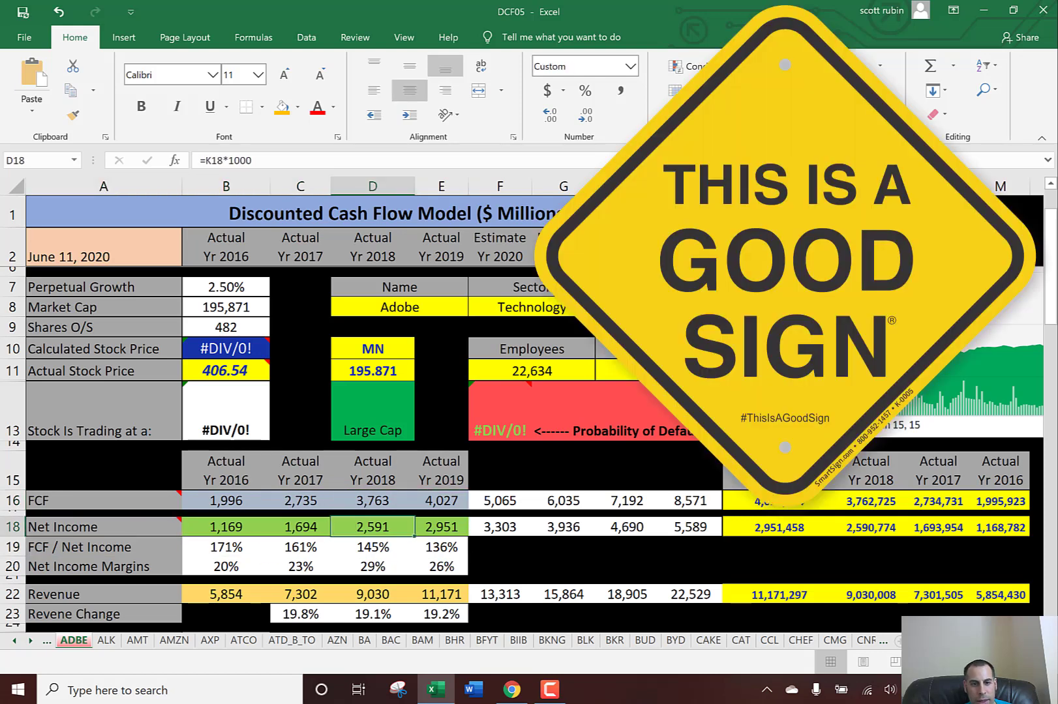
key("Down")
key("Down")
key("Down")
- Check the 2019 Revenue figure, then move down to the interest expense input D27
key("Left")
key("Left")
key("Left")
key("Down")
key("Left")
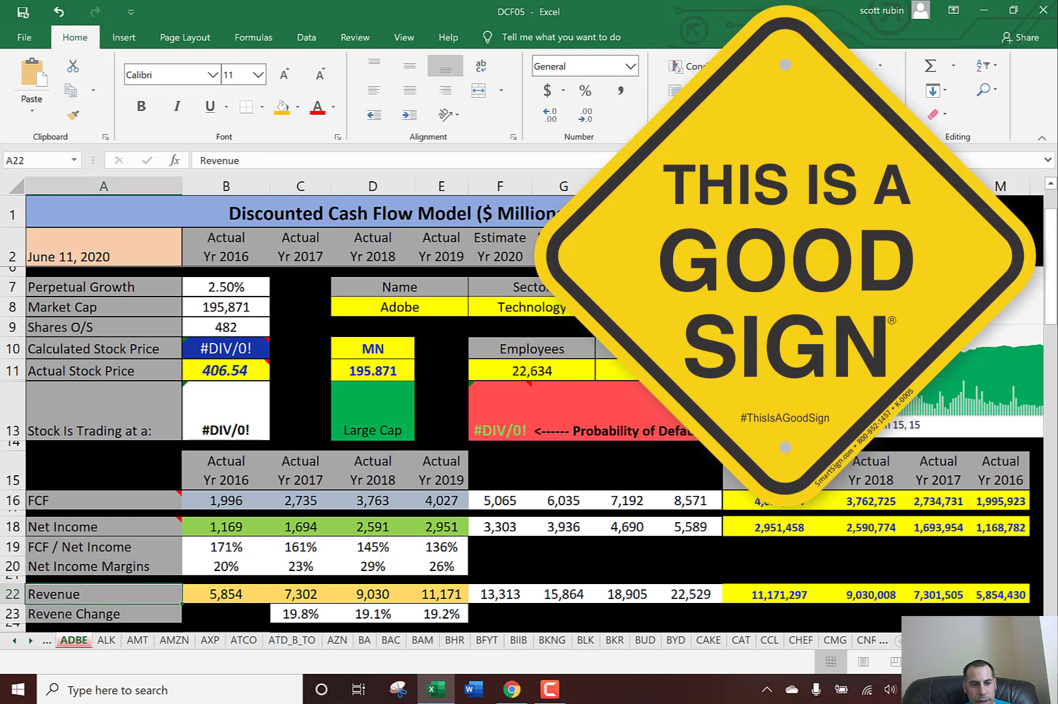
key("Right")
key("Right")
key("Right")
key("Right")
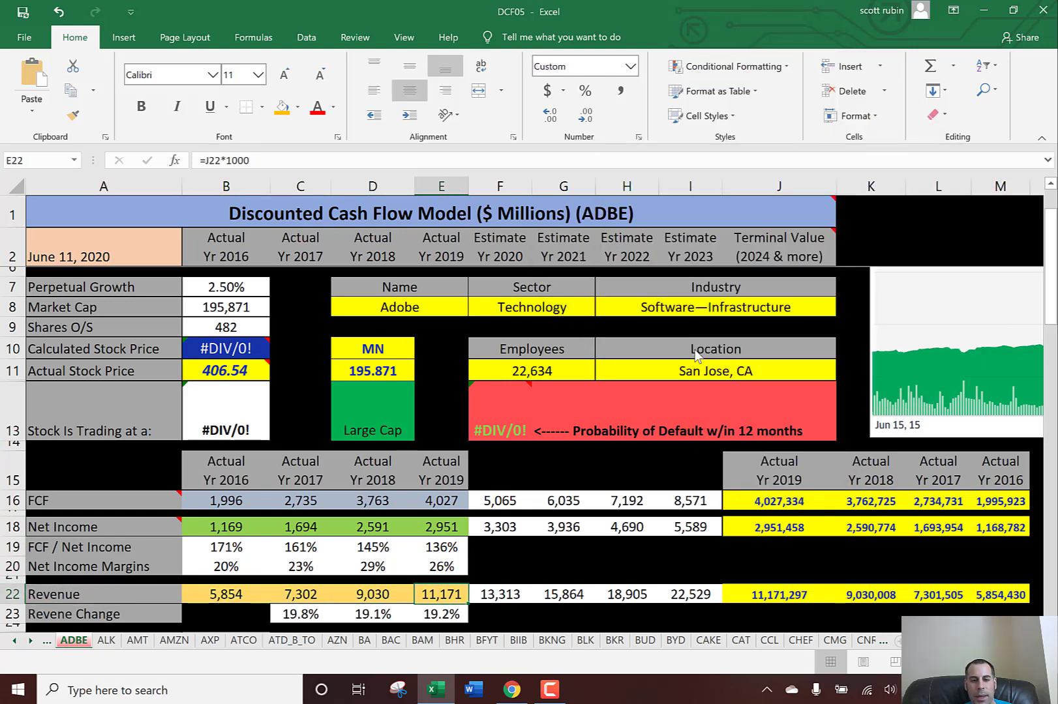
key("Down")
key("Down")
key("Down")
key("Down")
key("Down")
key("Left")
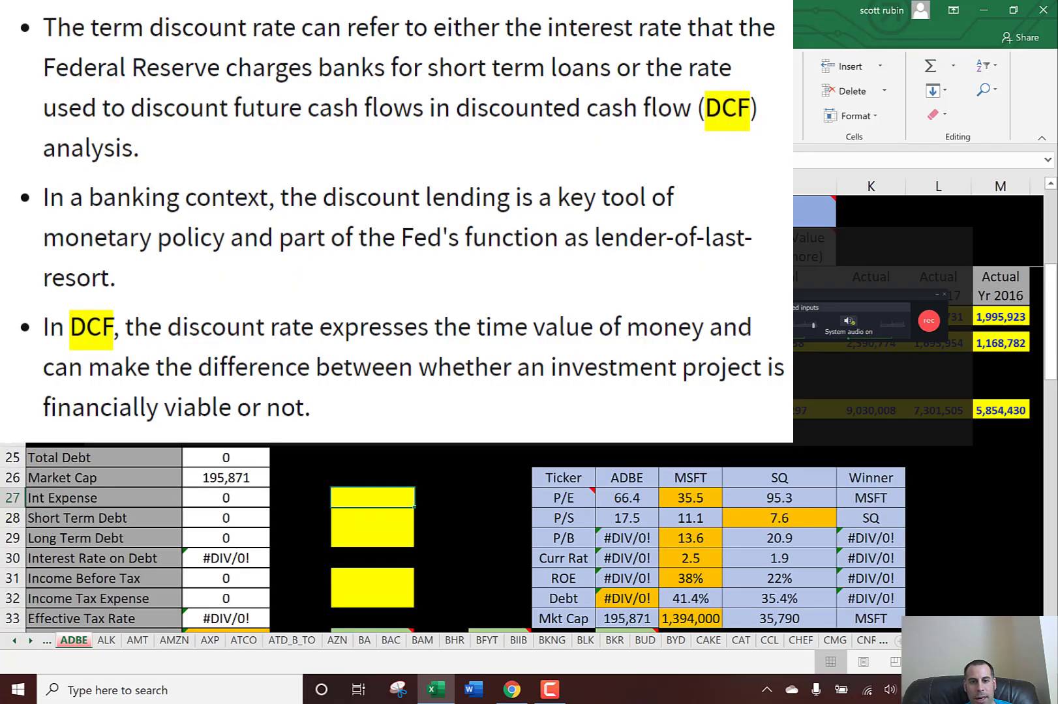
- Copy Adobe's 11/30/2019 interest expense of 157,214 from Yahoo into D27
key("alt+Tab")
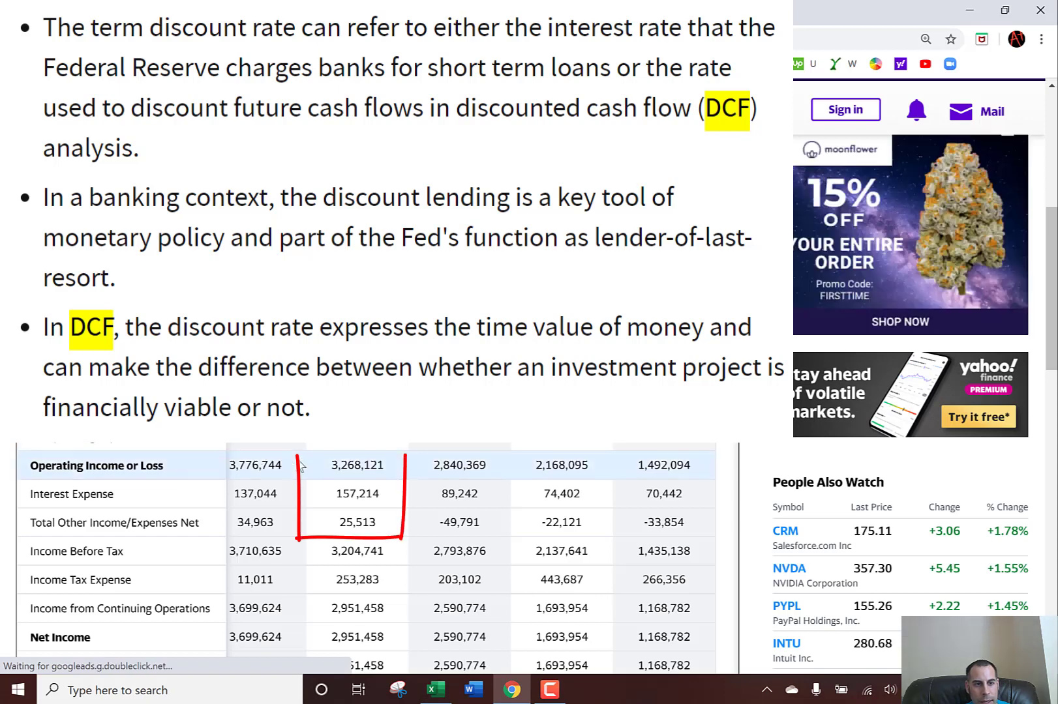
double_click(357, 493)
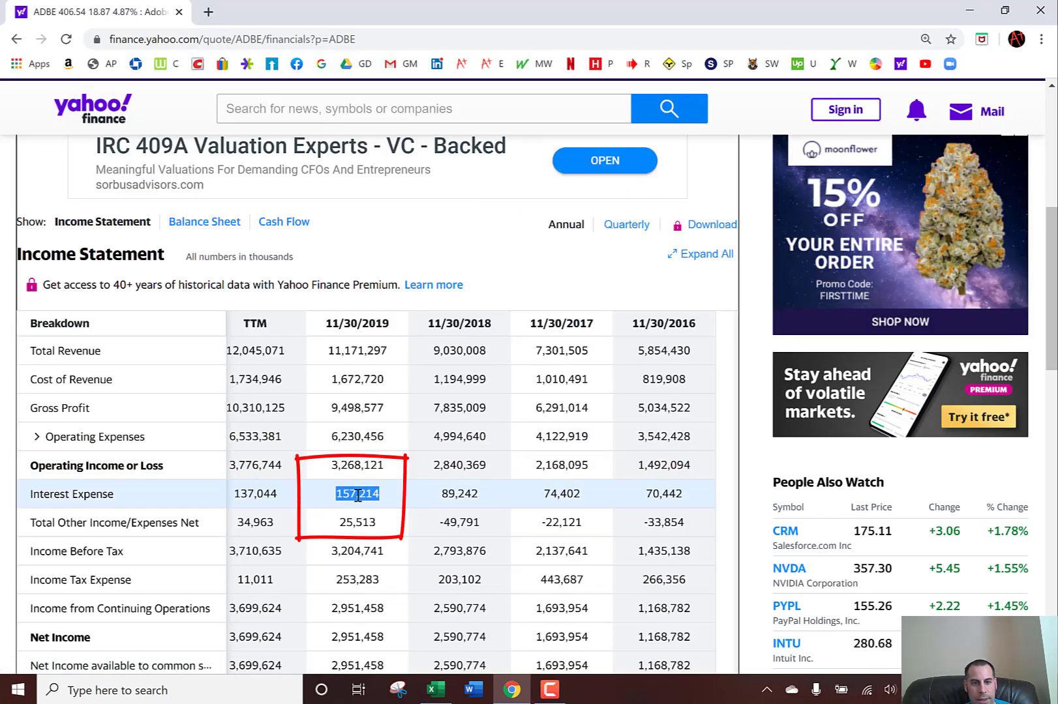
key("alt+Tab")
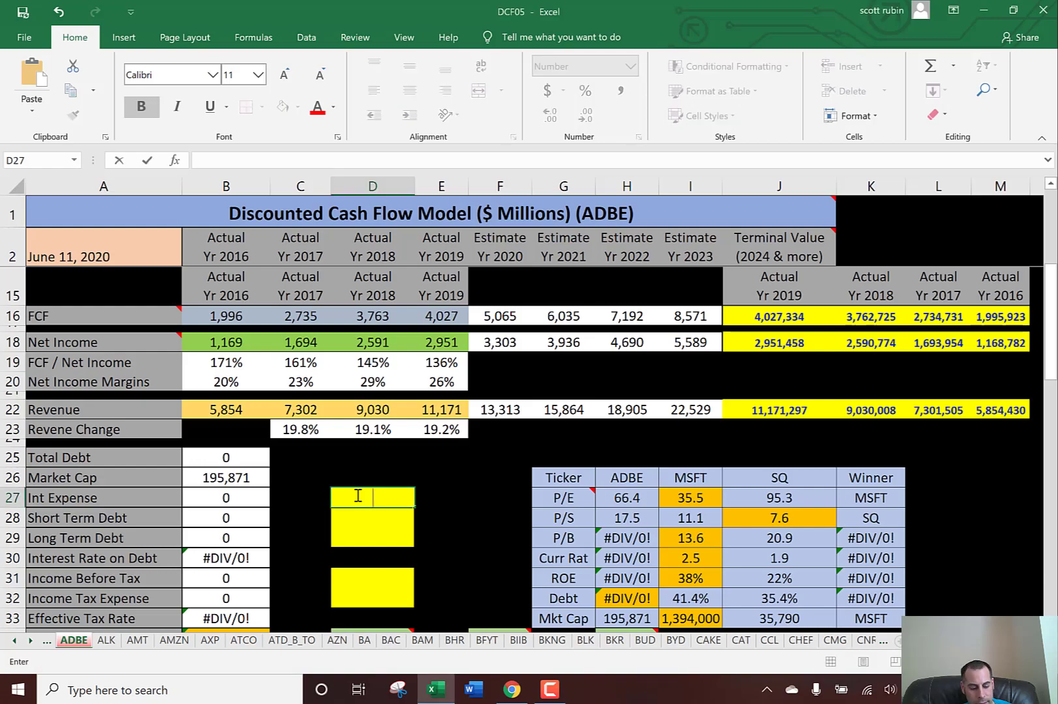
key("ctrl+v")
key("Return")
key("alt+Tab")
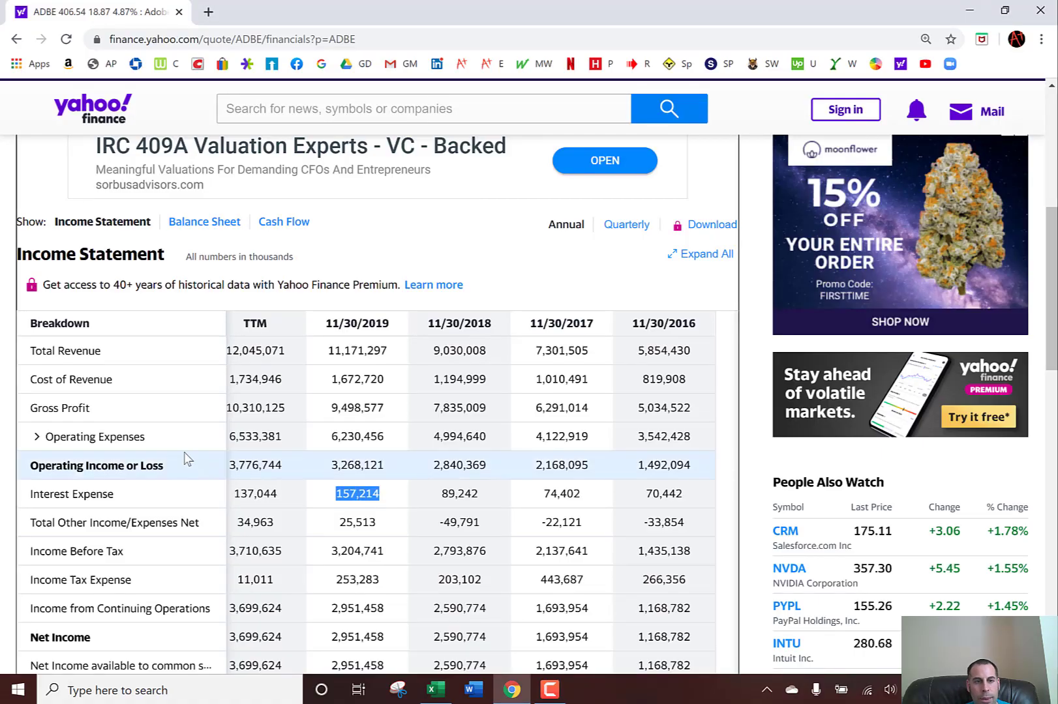
- Expand Yahoo's balance sheet liabilities and enter 2019 current debt 3,149,343 in D28
left_click(204, 222)
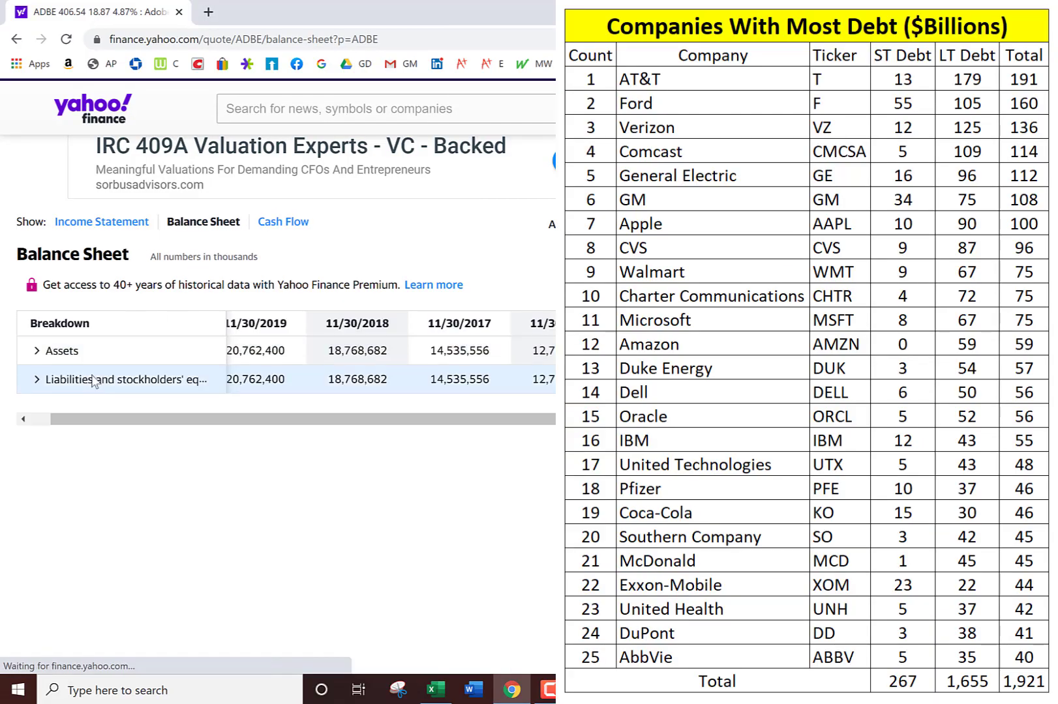
left_click(37, 379)
left_click(49, 408)
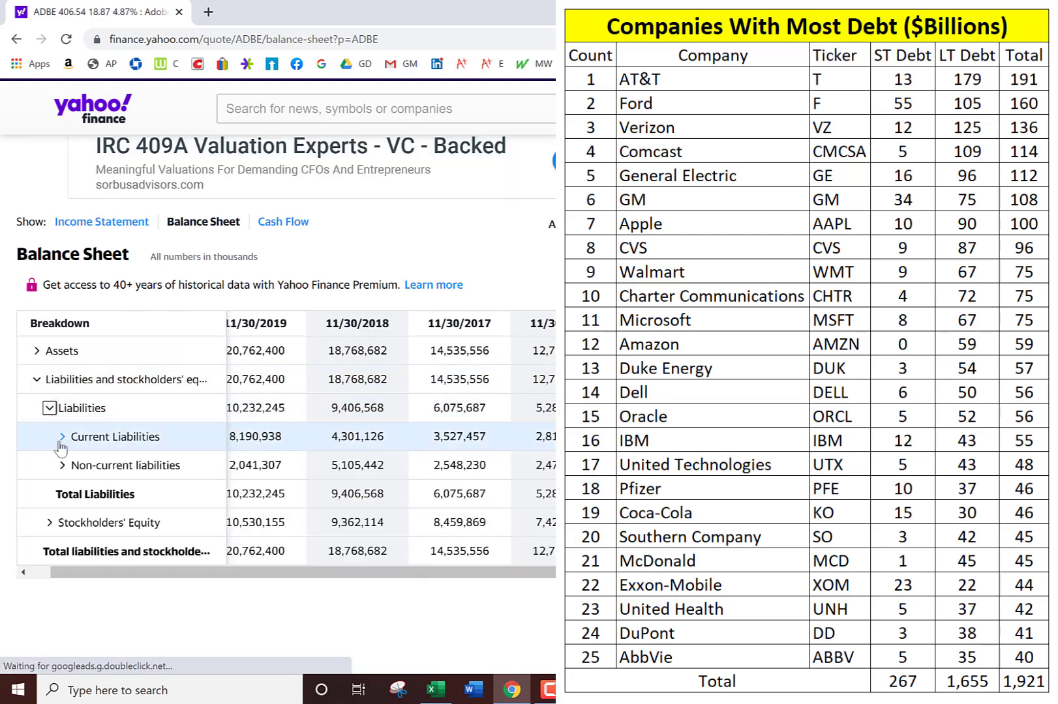
left_click(62, 437)
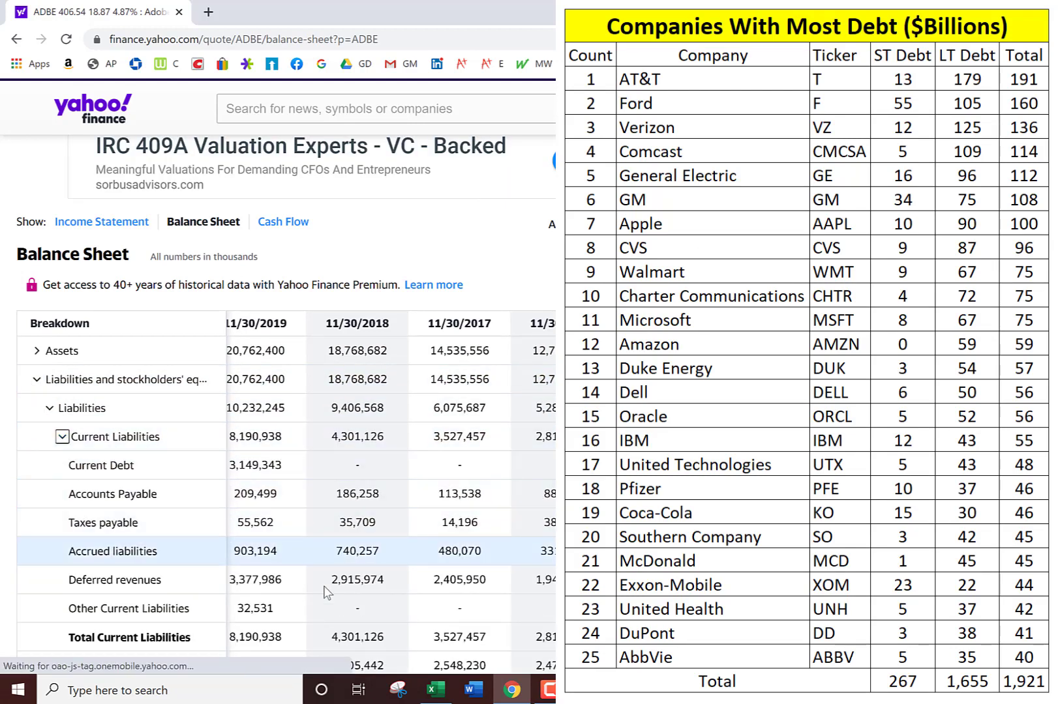
scroll(327, 592, "down", 1)
double_click(282, 390)
key("ctrl+c")
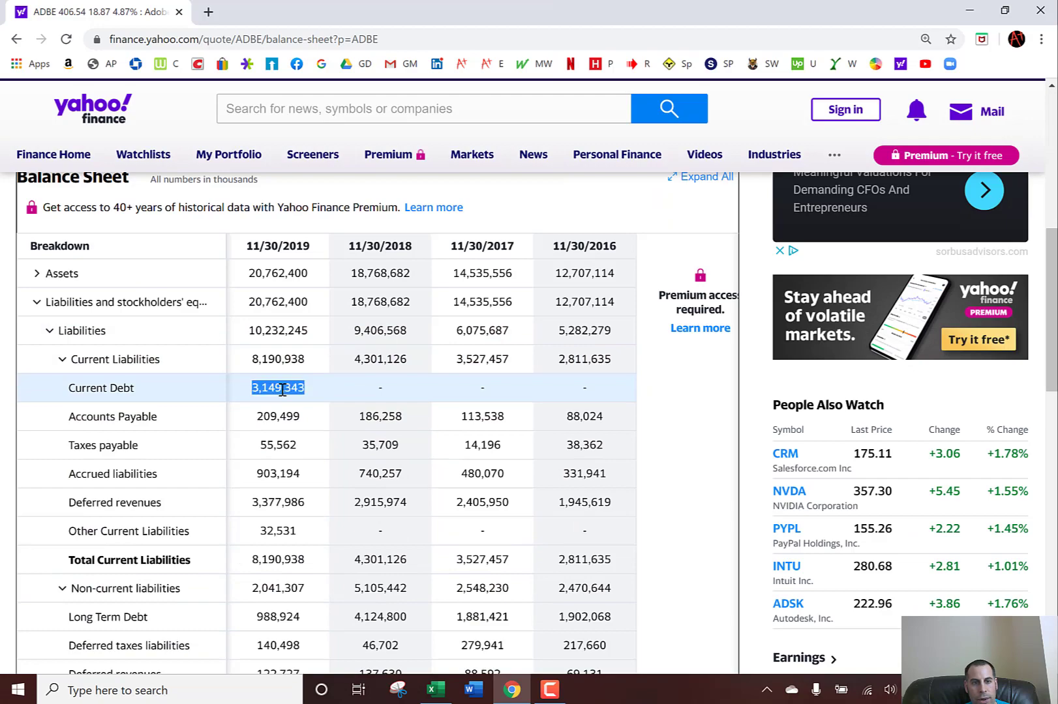
key("alt+Tab")
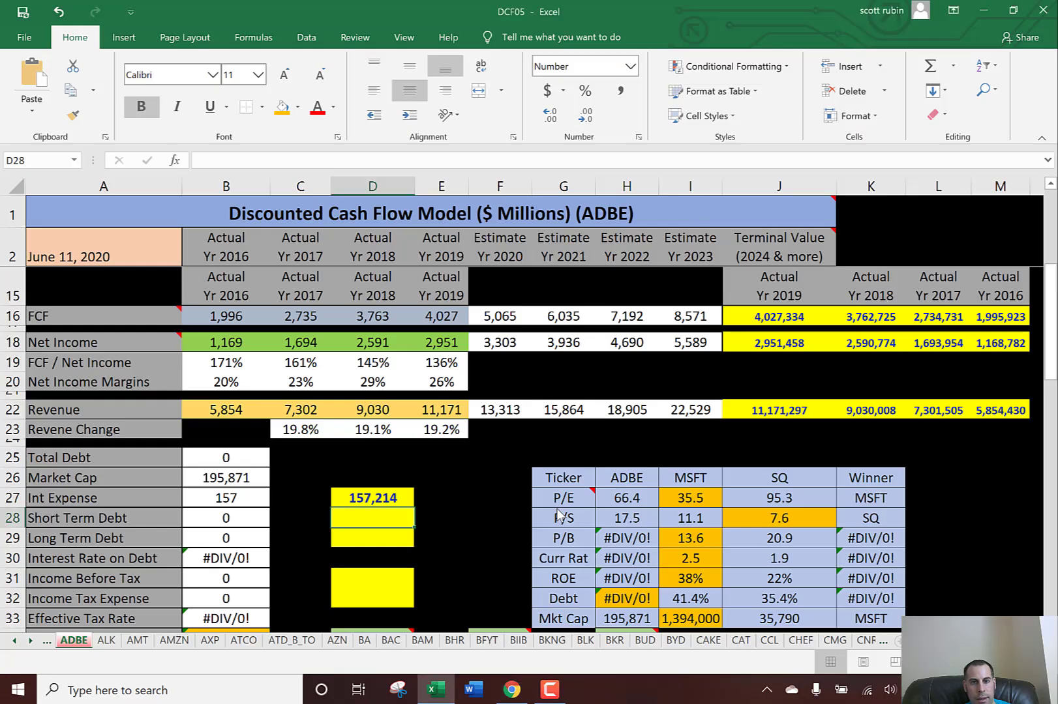
key("ctrl+v")
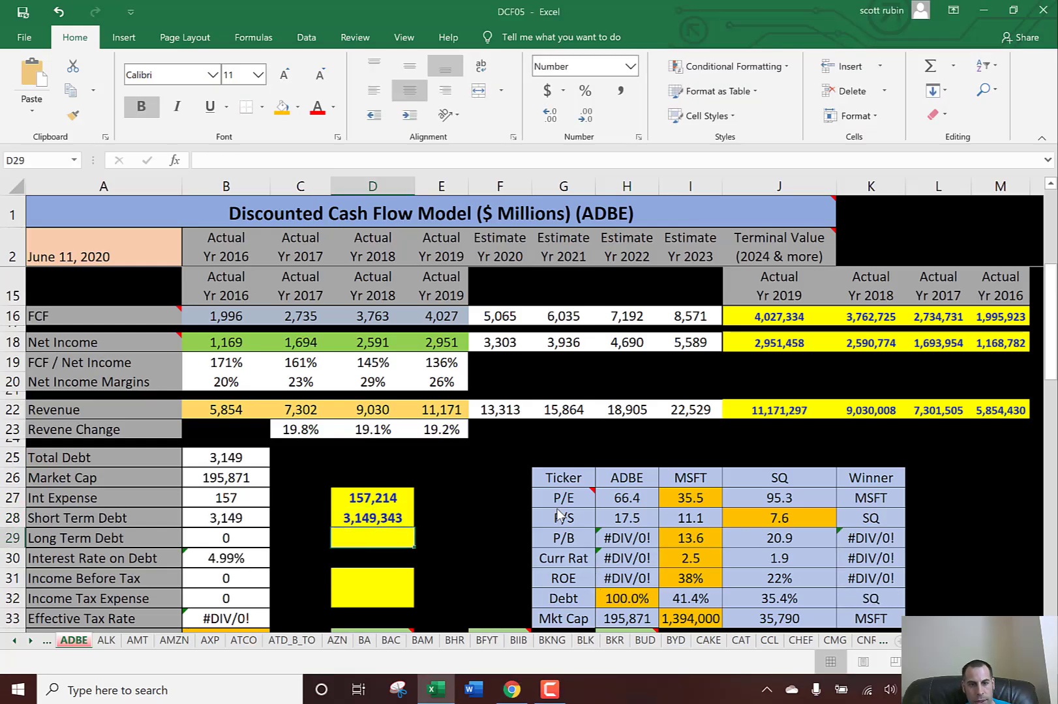
key("alt+Tab")
- Enter 2019 long-term debt 988,924 in D29, bringing total debt to 4,138
scroll(553, 524, "down", 2)
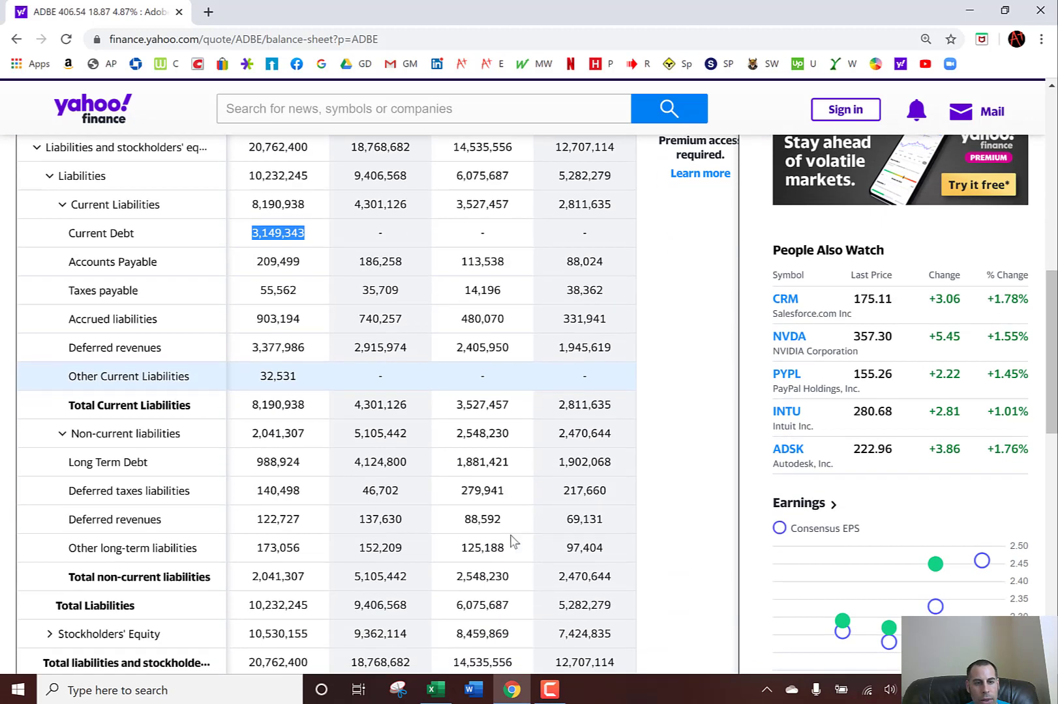
double_click(276, 468)
key("ctrl+c")
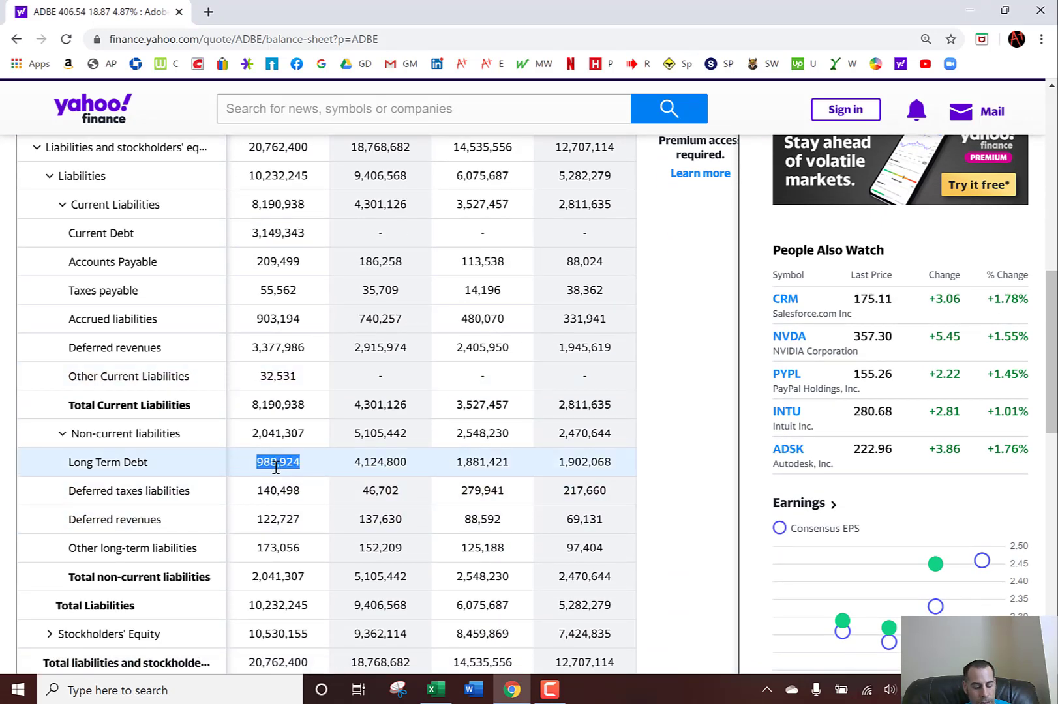
key("alt+Tab")
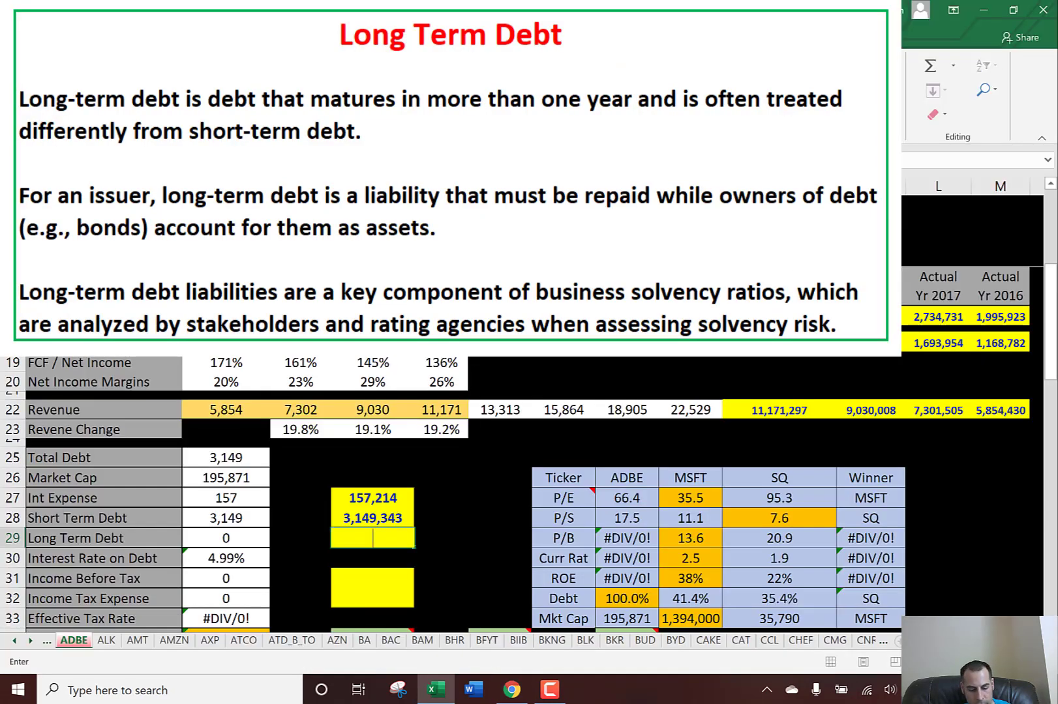
key("ctrl+v")
key("Return")
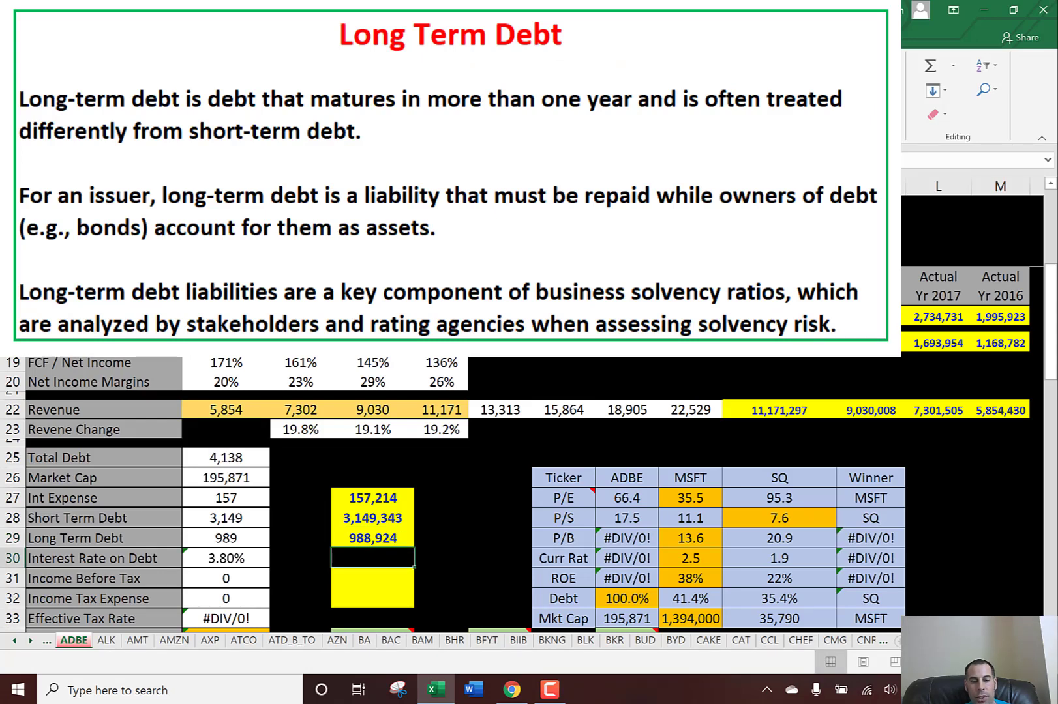
left_click(372, 518)
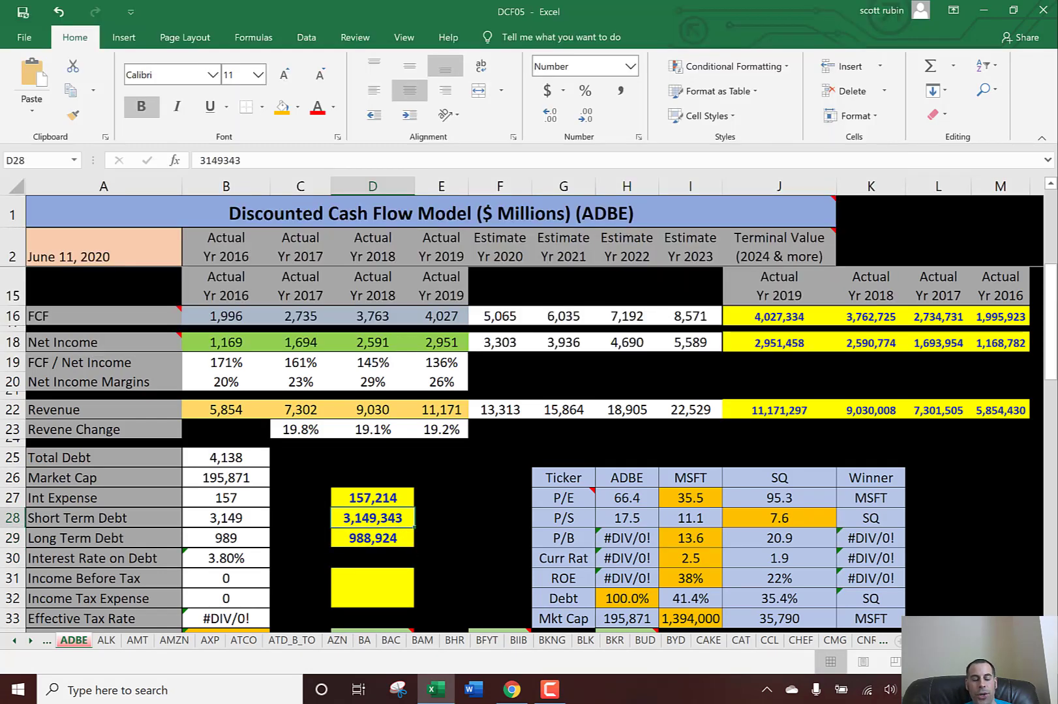
- Enter Adobe's 2019 income before tax of 3,204,741 in D31
key("Down")
key("Down")
key("Down")
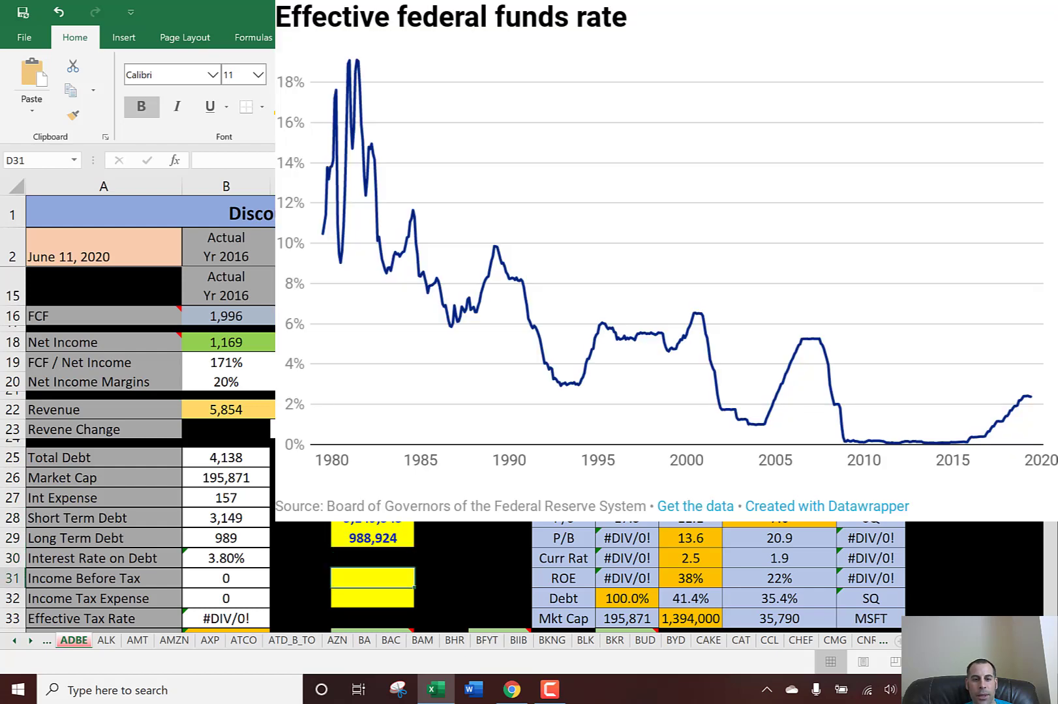
key("alt+Tab")
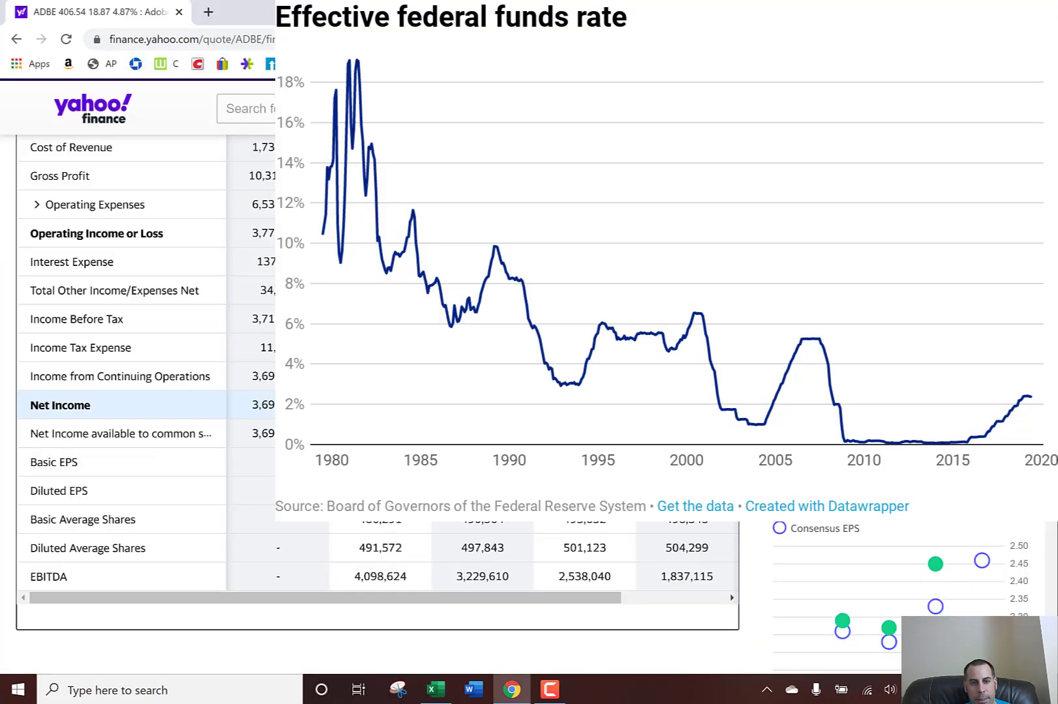
key("alt+Tab")
type("3,204,741")
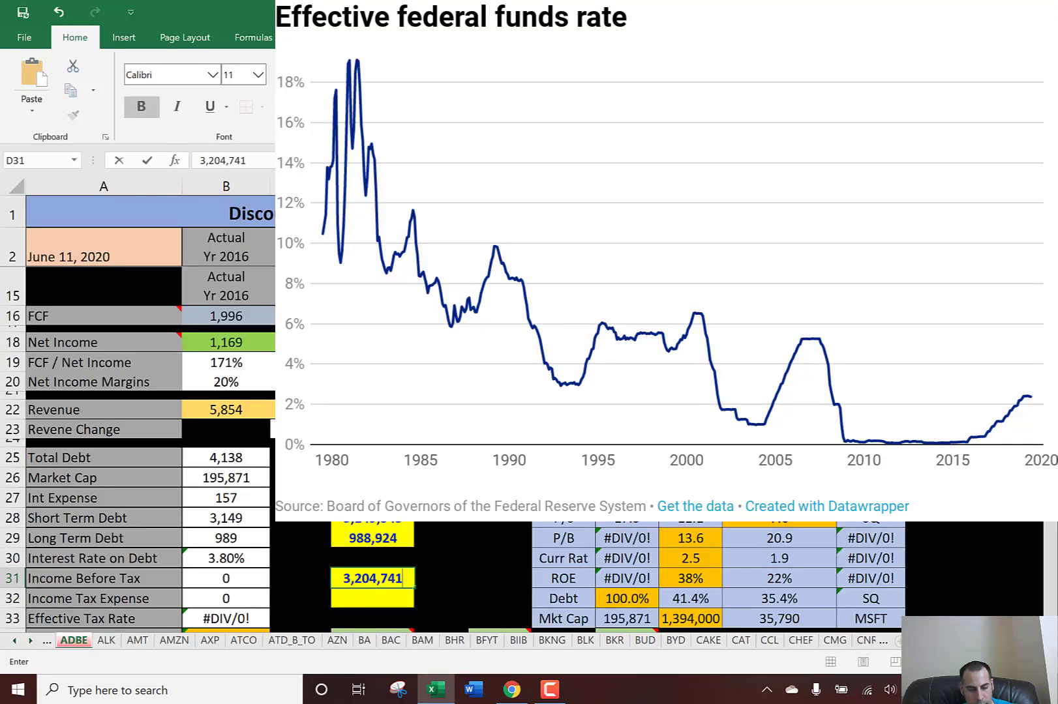
key("Return")
- Enter 2019 income tax expense of 253,283 in D32 and review the debt cost formulas
key("alt+Tab")
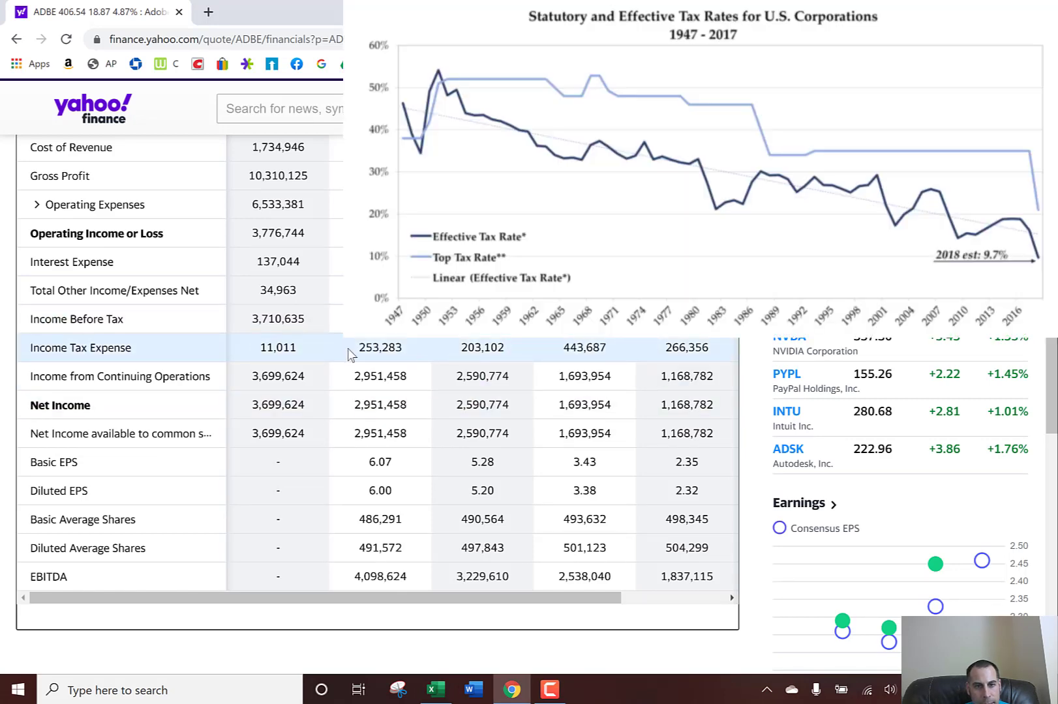
double_click(383, 345)
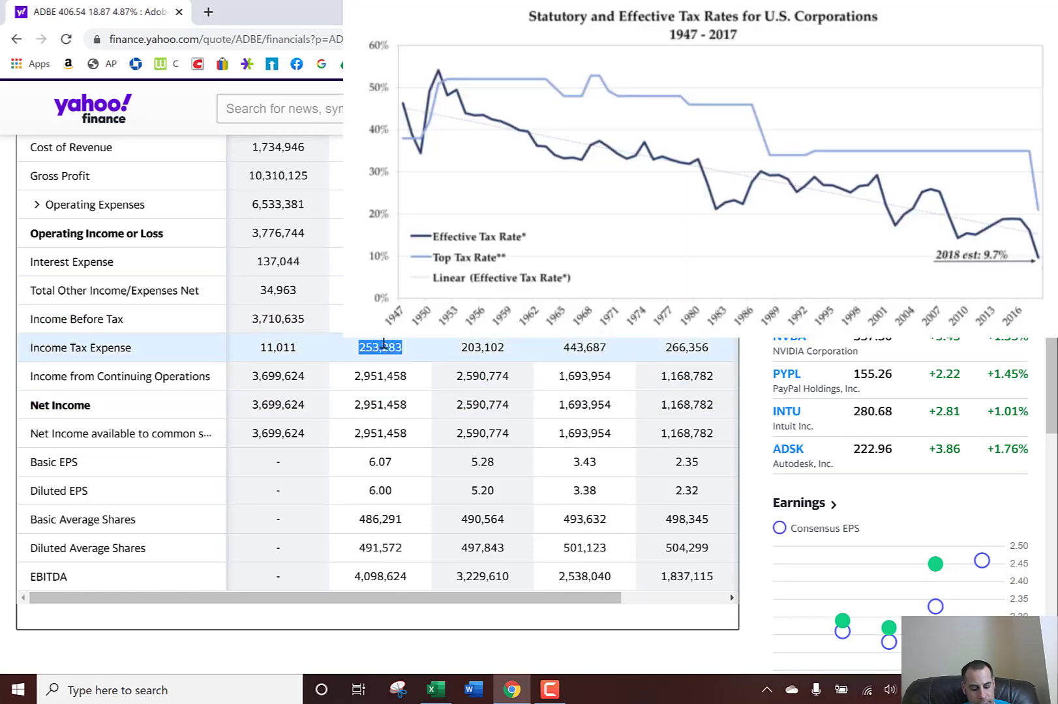
key("ctrl+c")
key("alt+Tab")
key("ctrl+v")
scroll(383, 346, "down", 2)
key("Up")
key("Up")
key("Up")
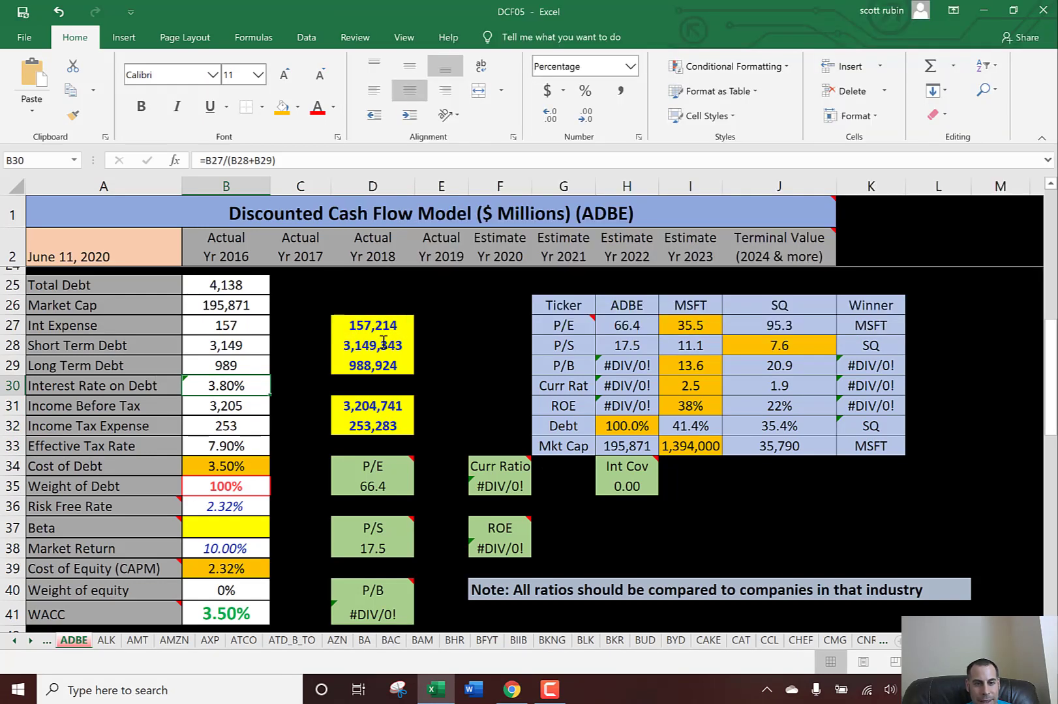
key("Down")
key("Down")
key("Down")
key("Down")
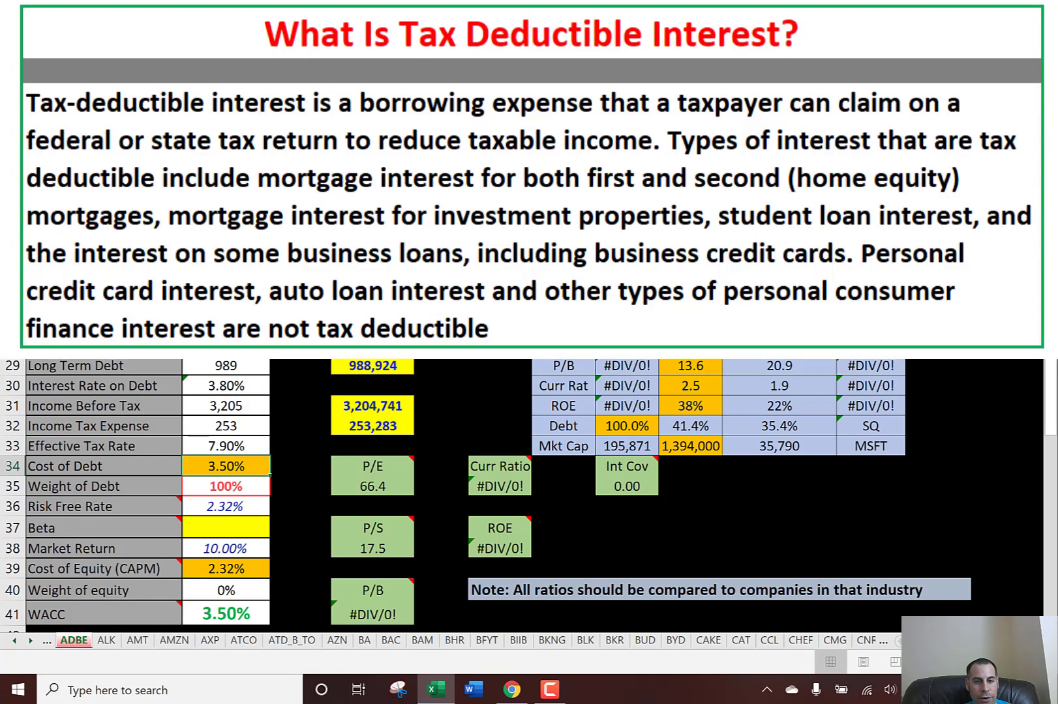
- Copy Adobe's beta of 0.92 from the Yahoo summary page into Beta cell B37
key("Down")
key("Down")
key("Down")
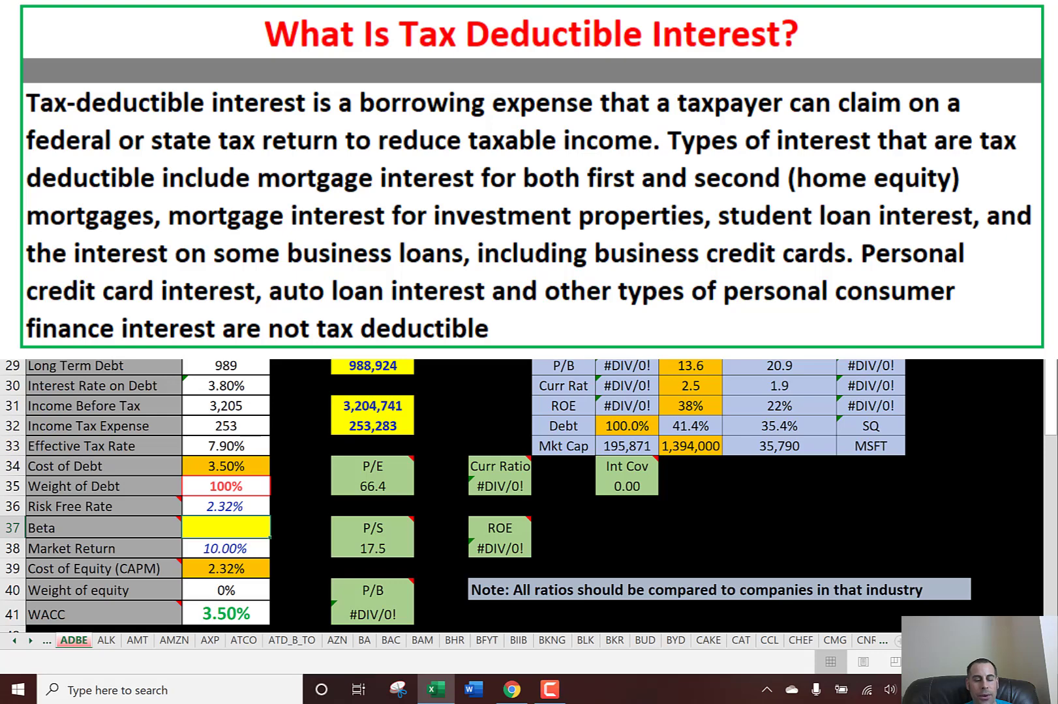
key("alt+Tab")
scroll(378, 515, "up", 5)
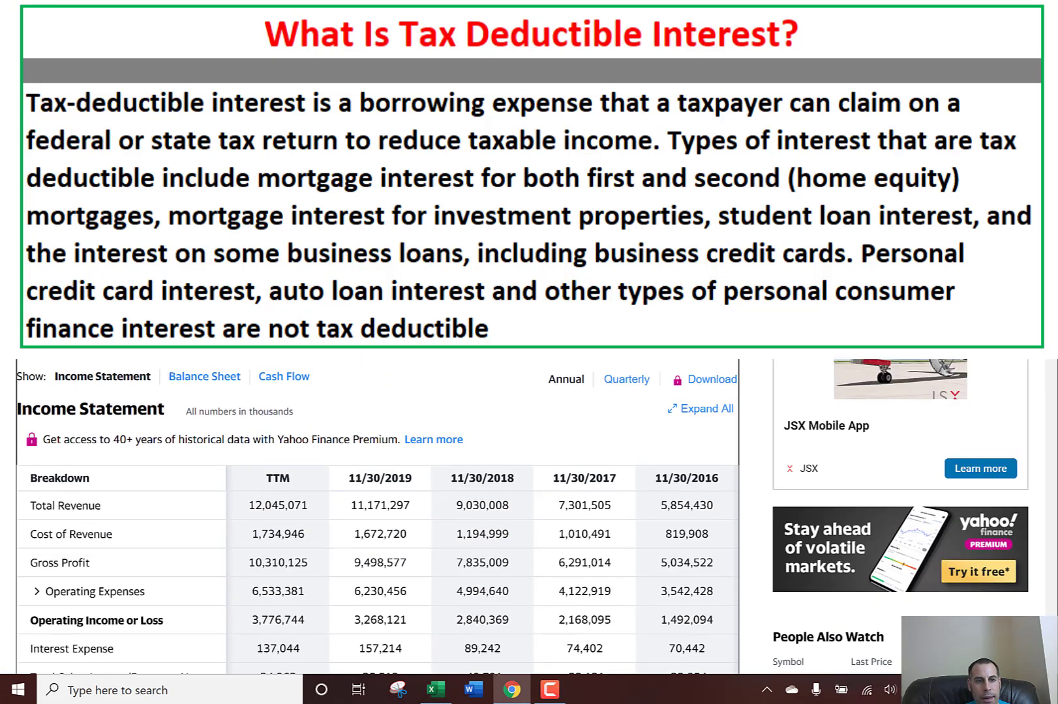
left_click(50, 239)
scroll(590, 492, "down", 3)
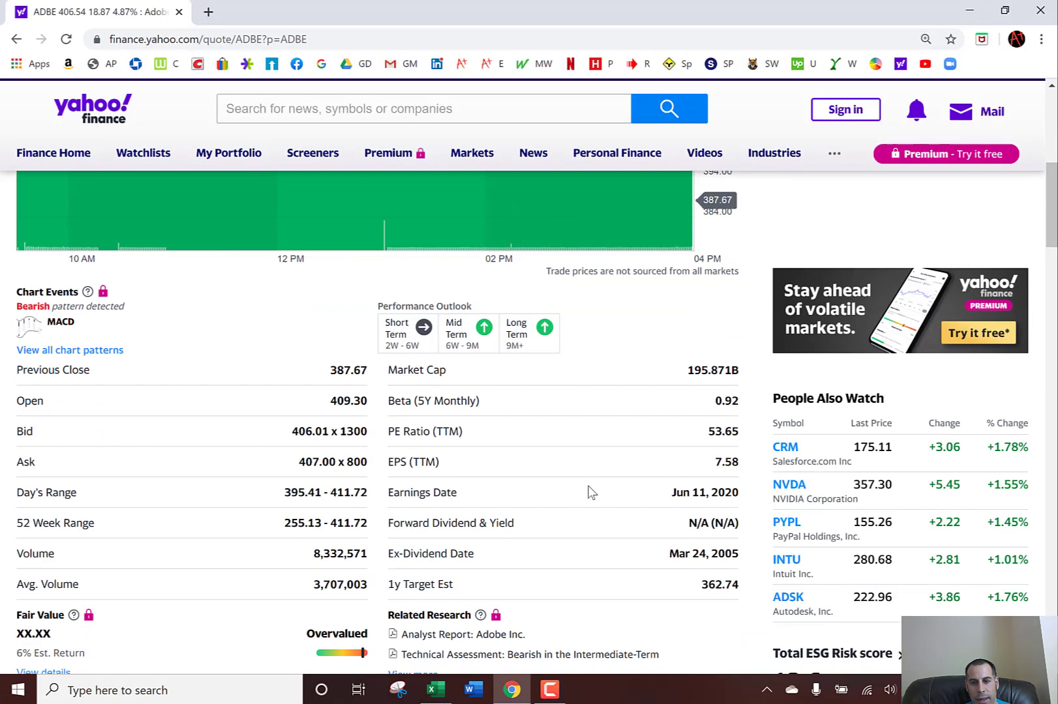
left_click_drag(714, 400, 737, 408)
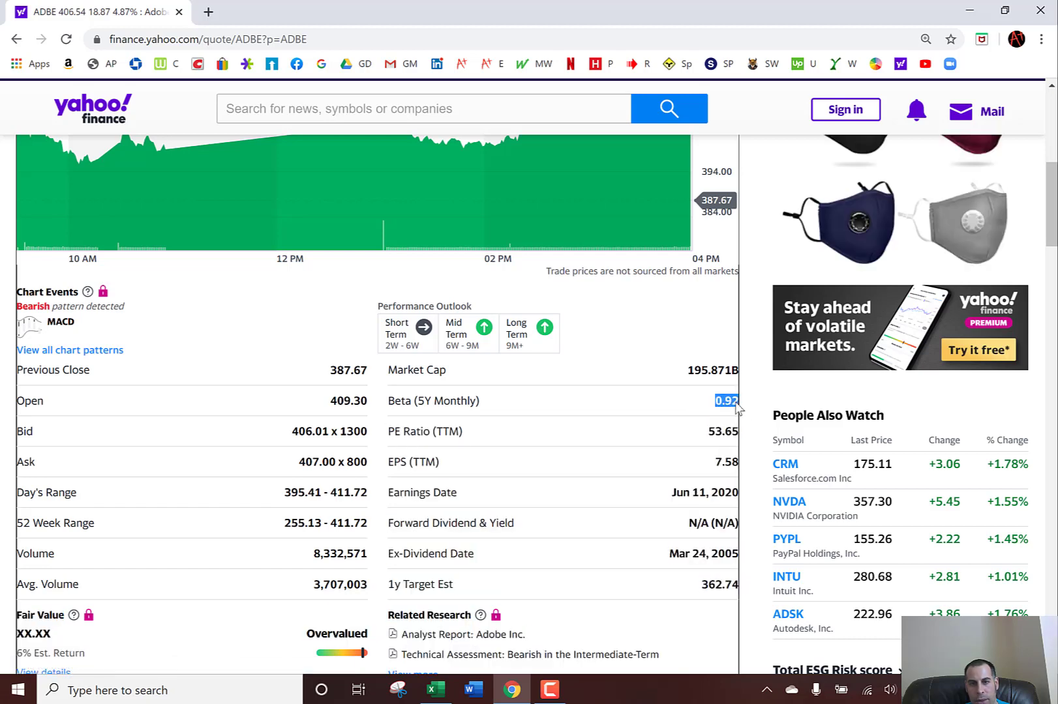
key("alt+Tab")
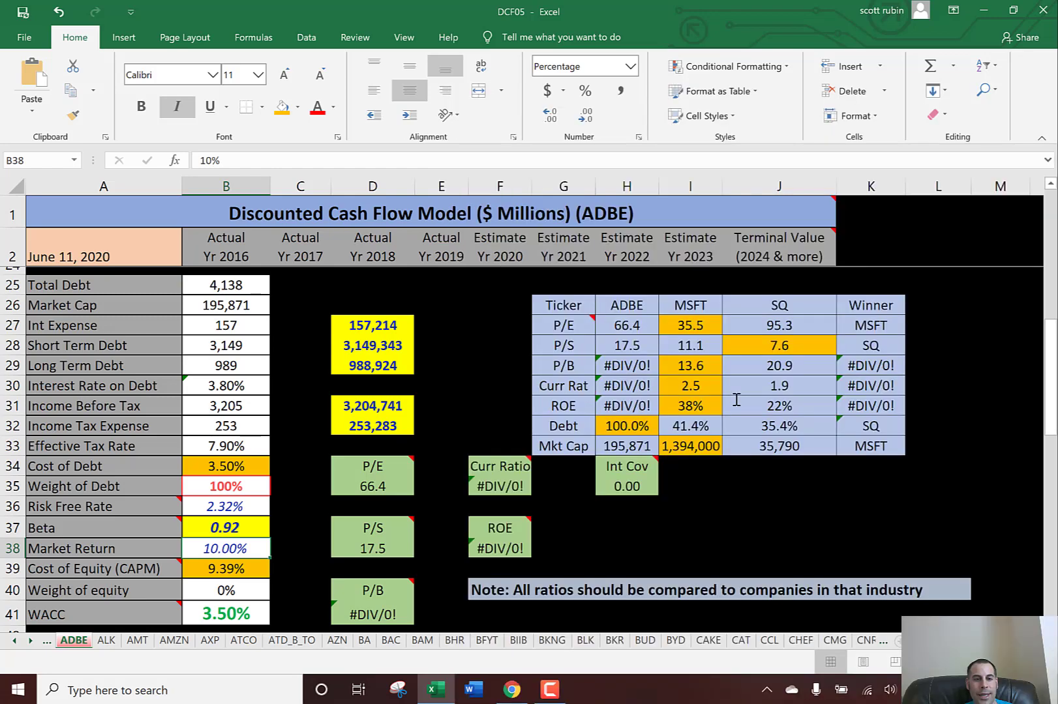
key("Down")
key("Down")
key("Down")
key("Down")
key("Down")
key("Down")
key("Down")
key("Down")
key("Right")
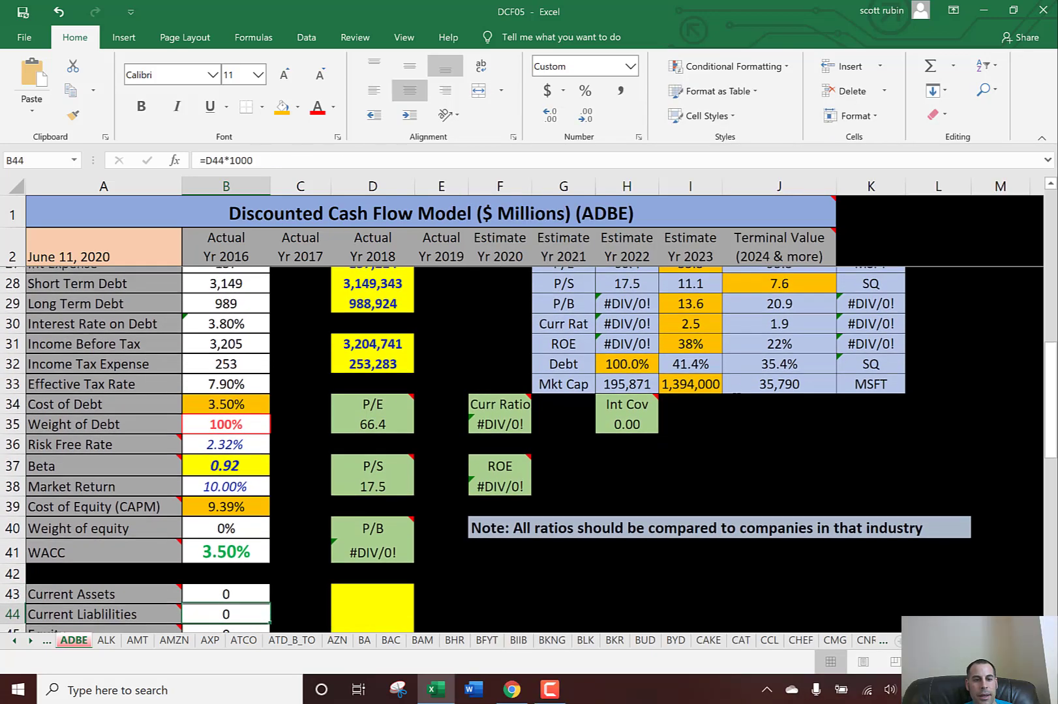
- Open Yahoo's balance sheet and enter Adobe's 2019 current assets of 6,494,925 in D43
key("Up")
key("Up")
key("Up")
key("Up")
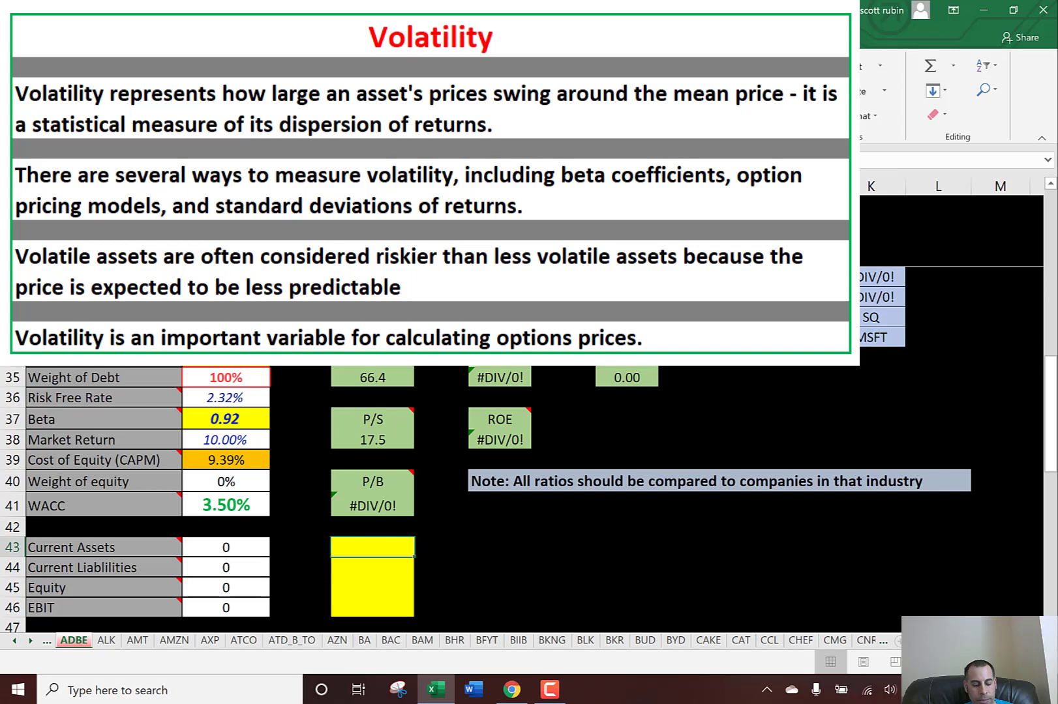
key("alt+Tab")
scroll(736, 400, "up", 5)
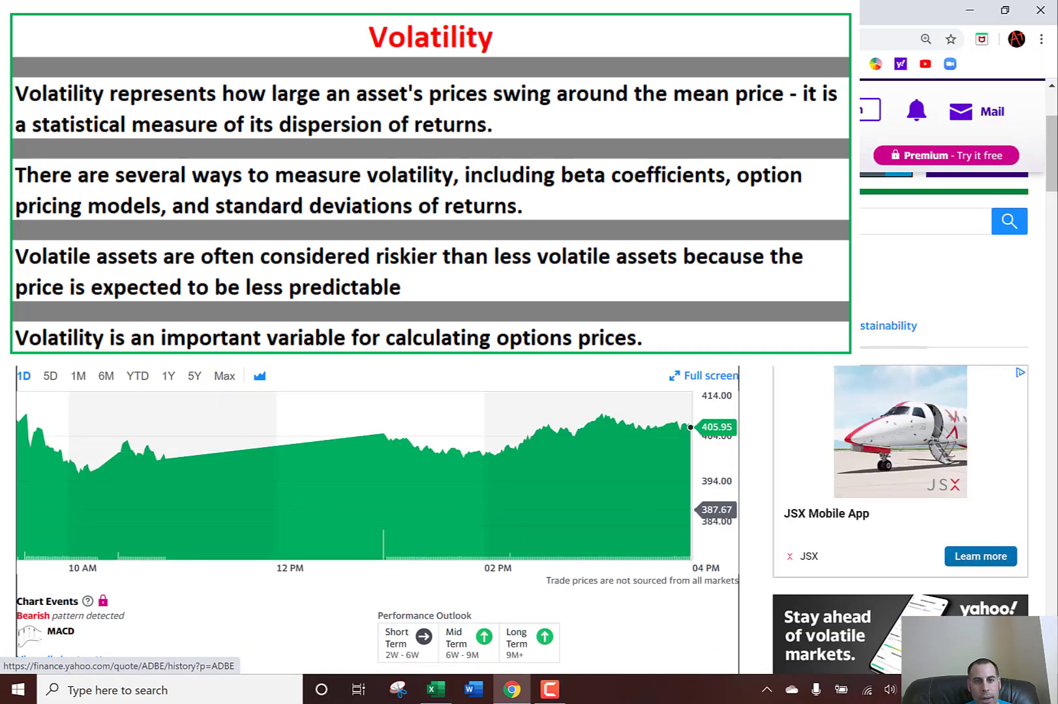
left_click(613, 313)
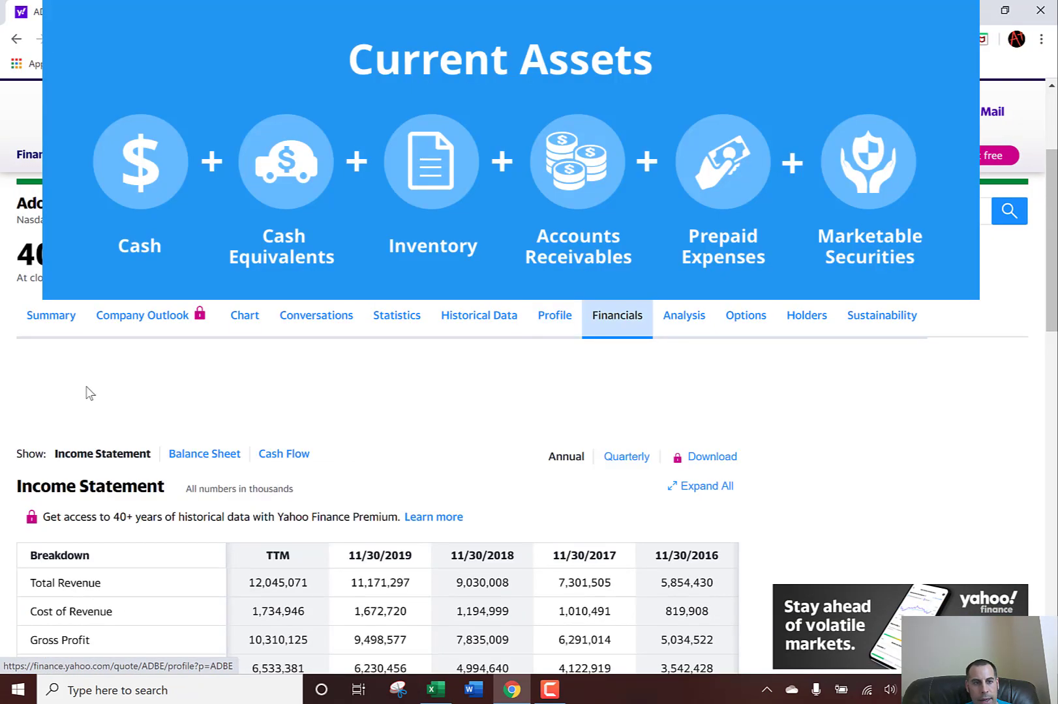
left_click(179, 450)
scroll(167, 438, "down", 3)
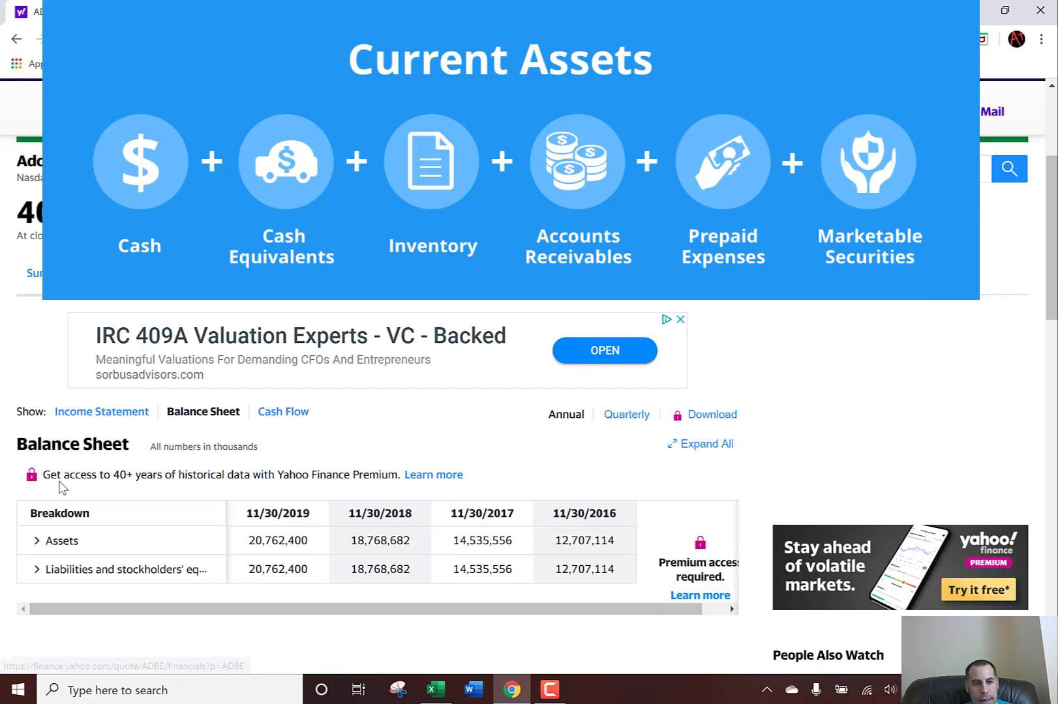
left_click(37, 542)
scroll(56, 535, "down", 1)
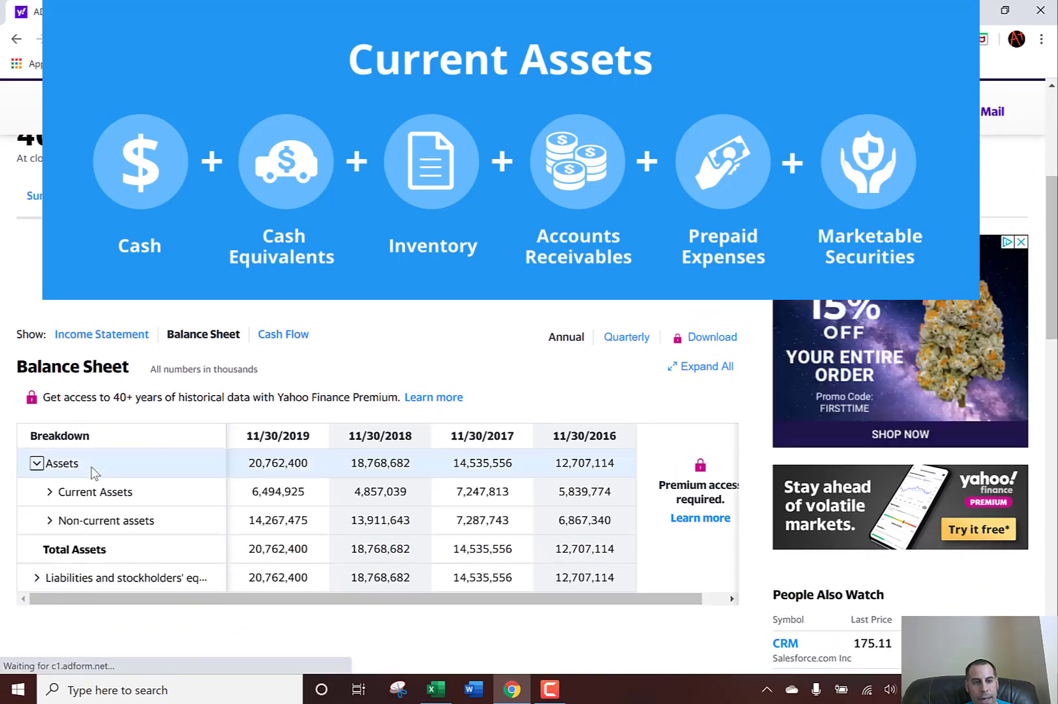
left_click(49, 493)
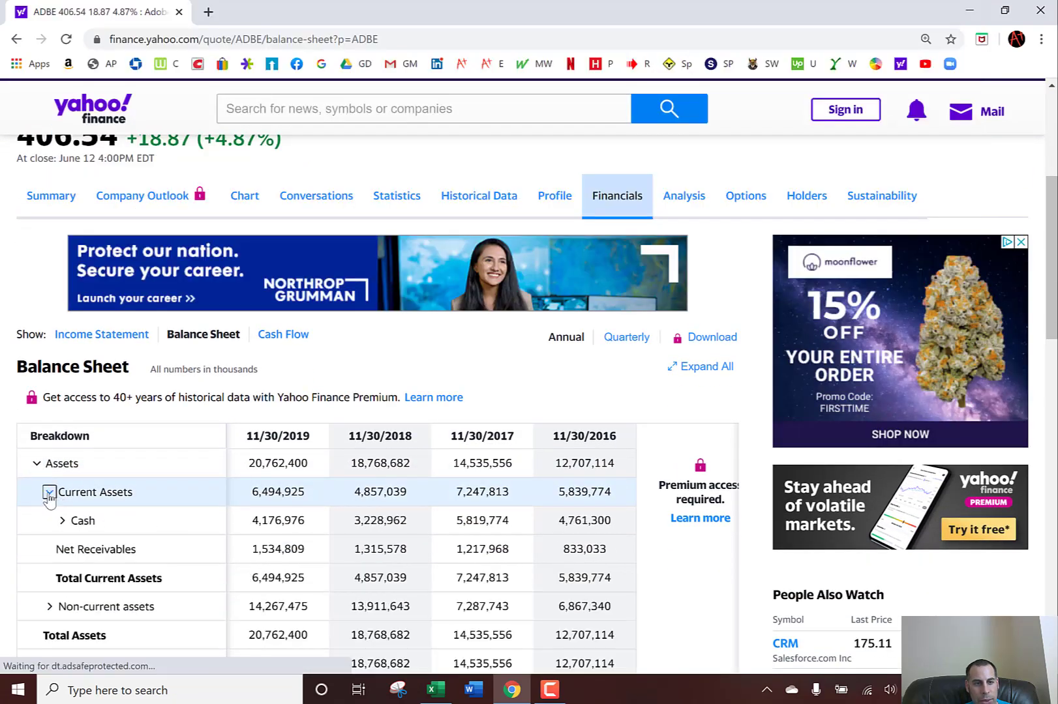
double_click(298, 495)
key("ctrl+c")
key("alt+Tab")
key("ctrl+v")
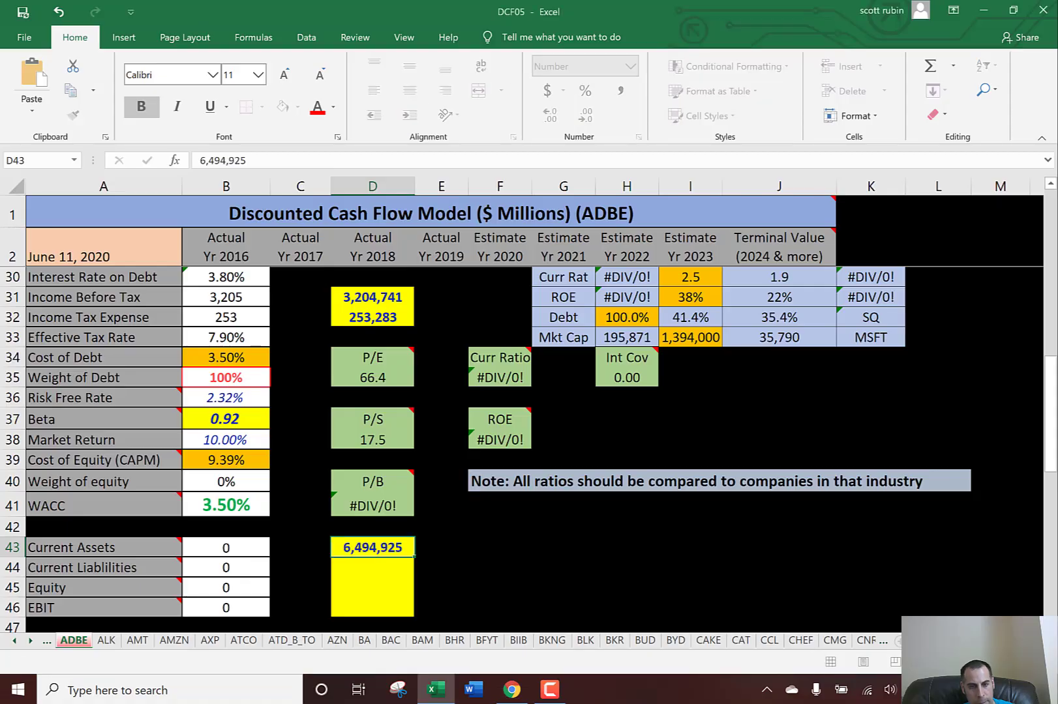
key("Return")
- Enter Adobe's 2019 current liabilities of 8,190,938 in D44
key("alt+Tab")
scroll(103, 373, "down", 4)
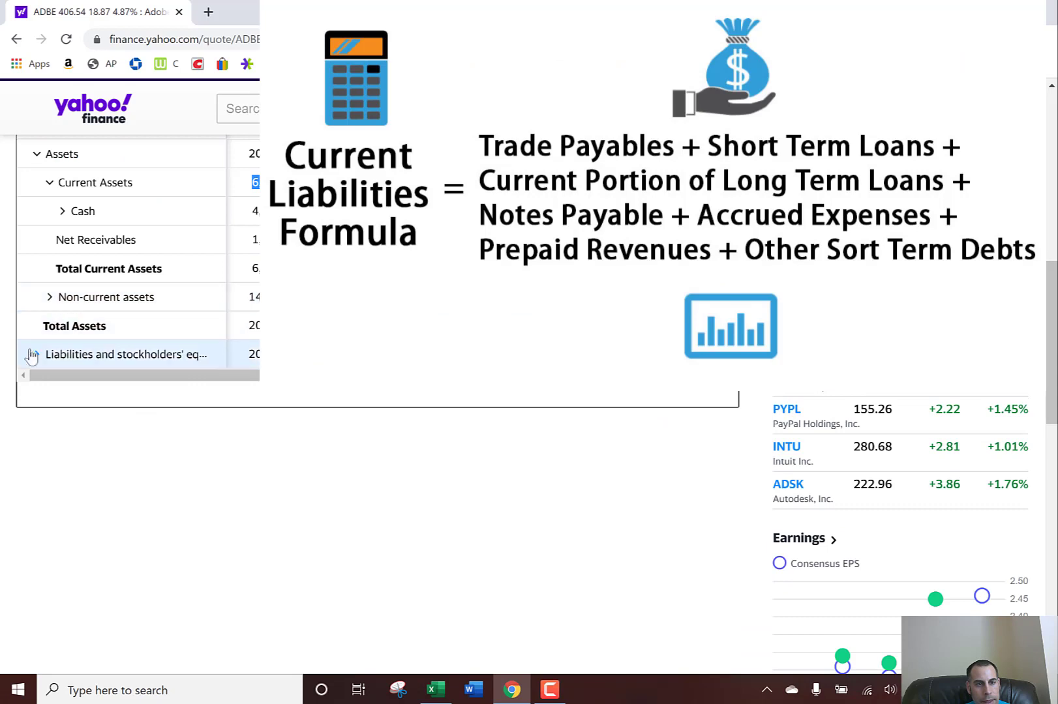
left_click(35, 356)
left_click(49, 383)
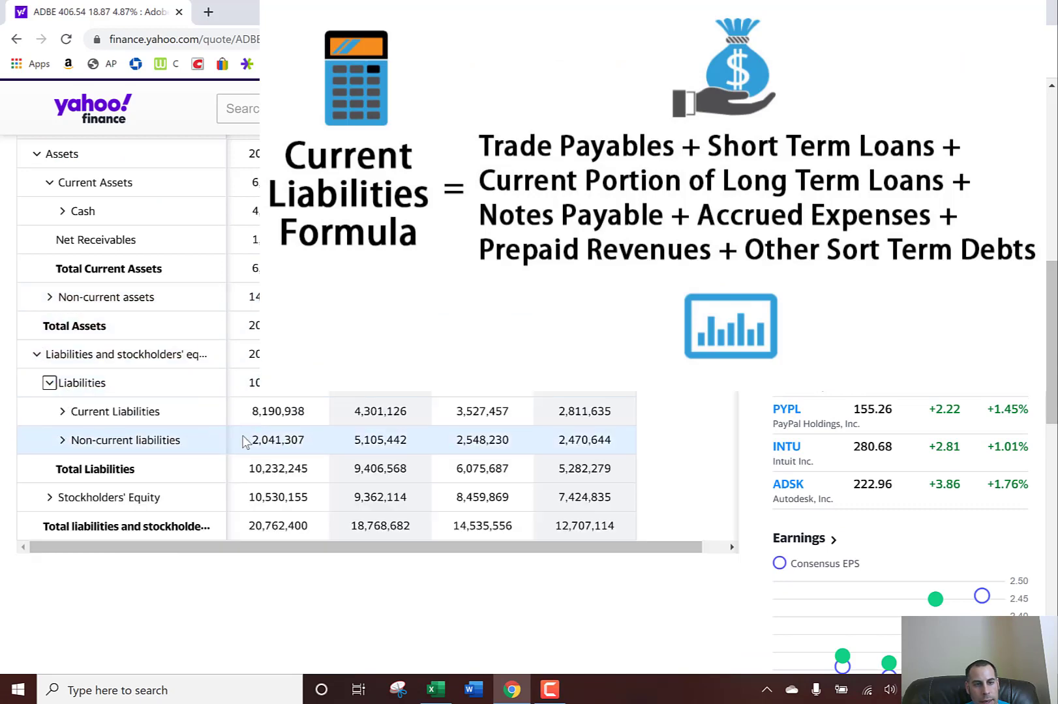
double_click(279, 410)
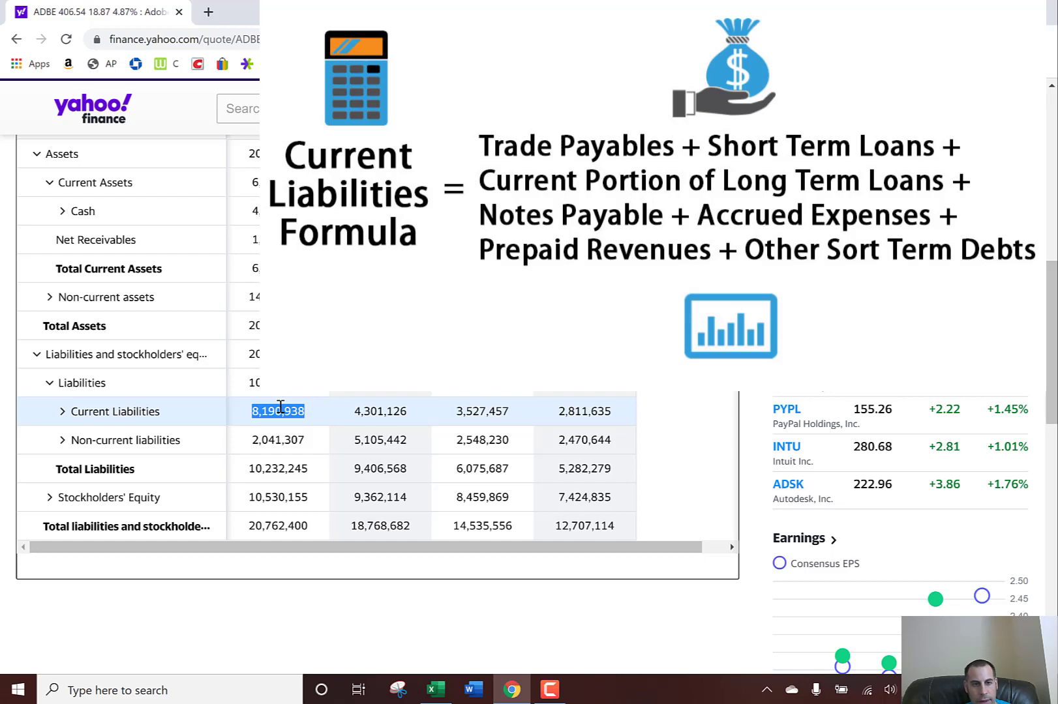
key("alt+Tab")
key("Return")
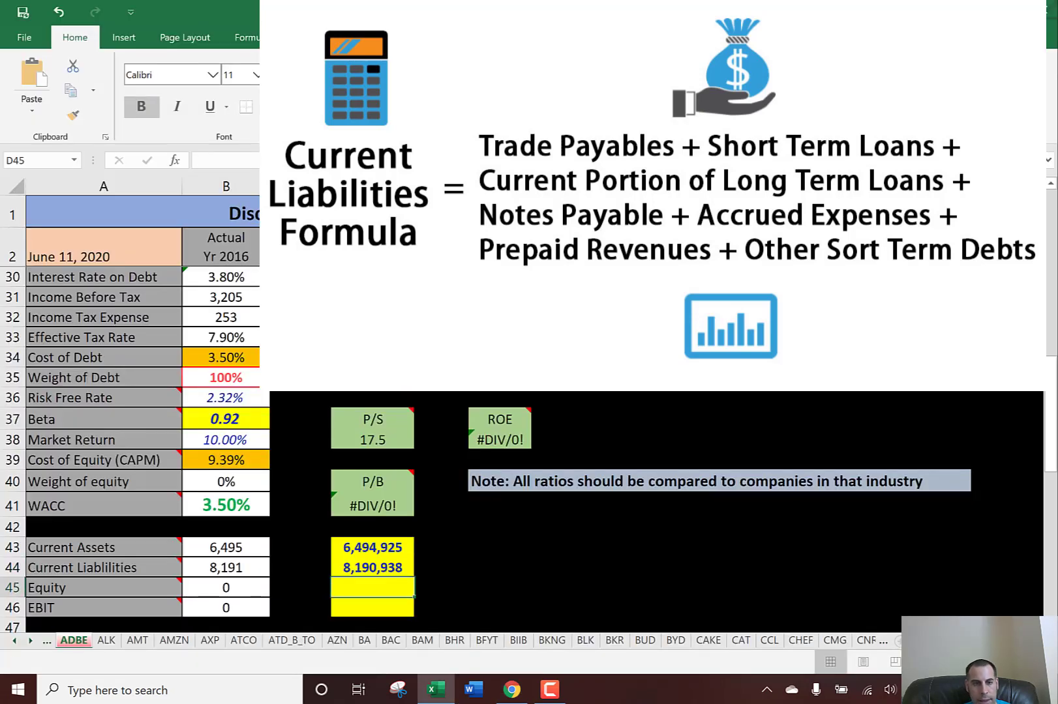
- Enter 2019 stockholders' equity of 10,530,155 in D45, bringing WACC to 7.72%
key("alt+Tab")
mouse_move(285, 465)
left_mouse_down()
mouse_move(225, 470)
mouse_move(337, 462)
left_mouse_up()
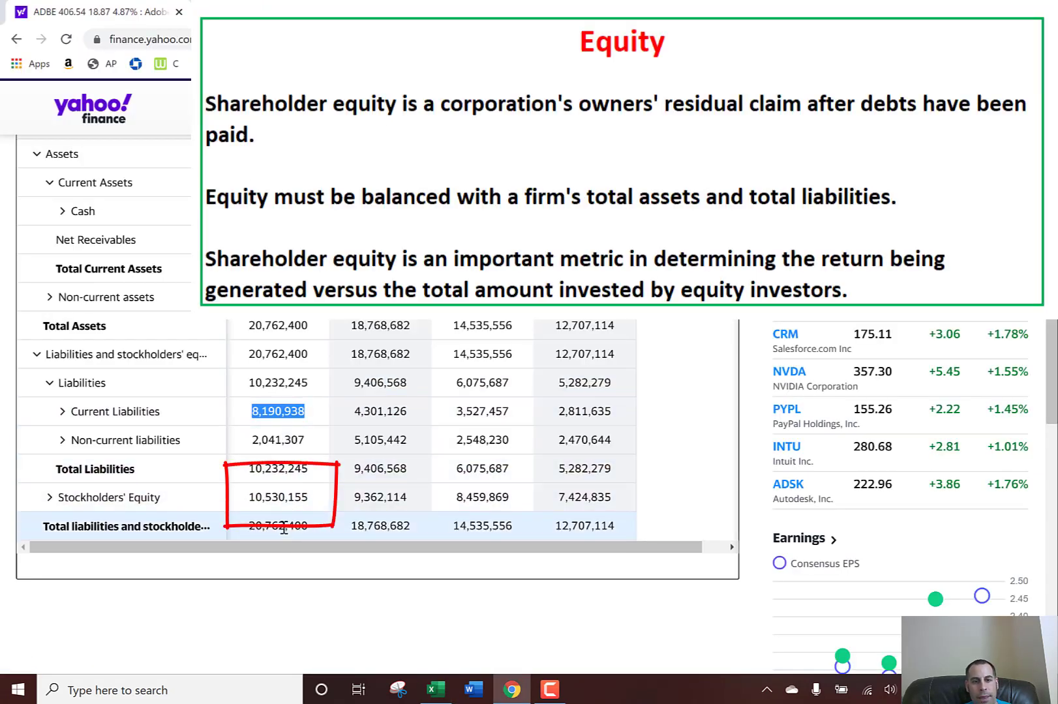
double_click(278, 526)
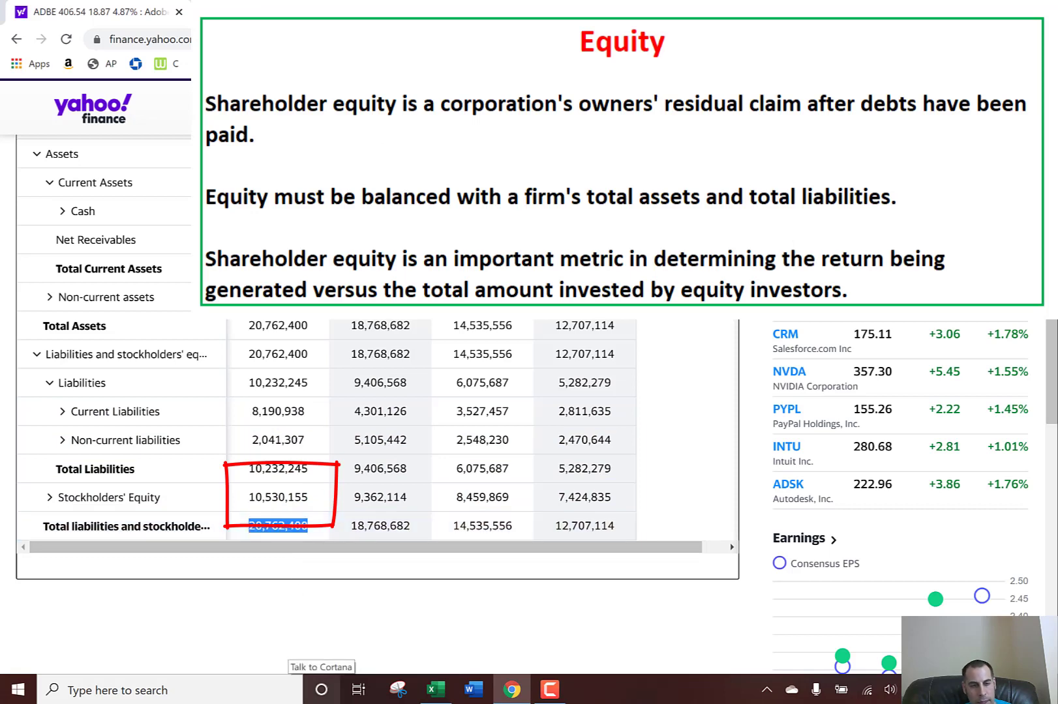
double_click(272, 497)
key("ctrl+c")
key("alt+Tab")
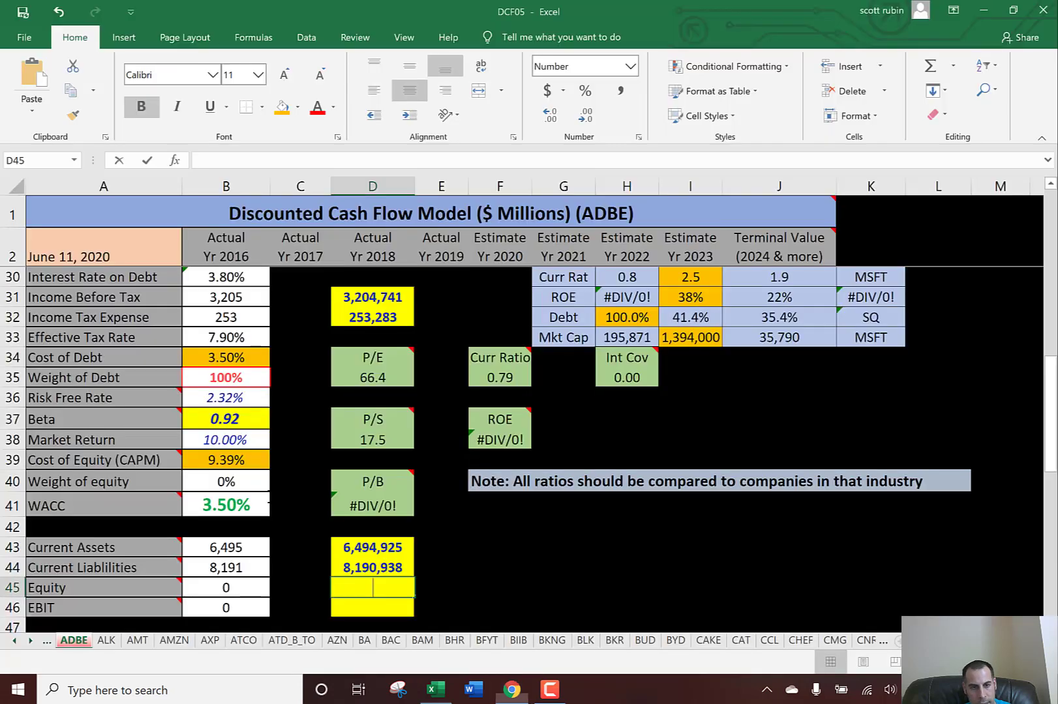
key("ctrl+v")
key("Return")
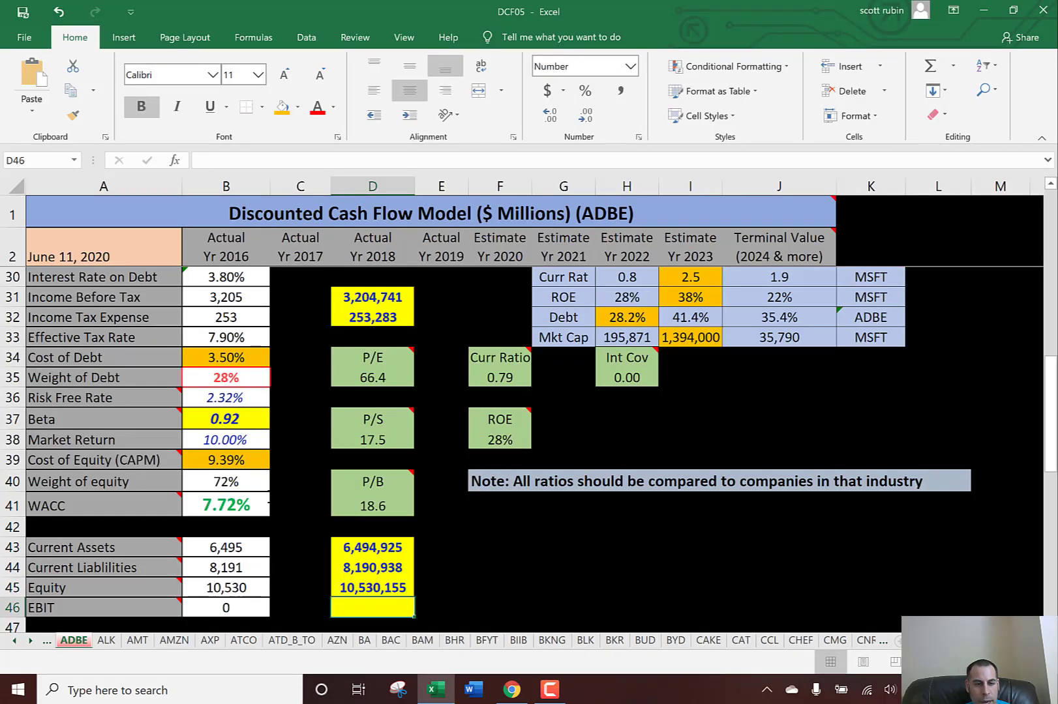
key("alt+Tab")
- Copy Adobe's 2019 operating income 3,268,121 from Yahoo Finance into the EBIT cell D46
scroll(106, 348, "up", 4)
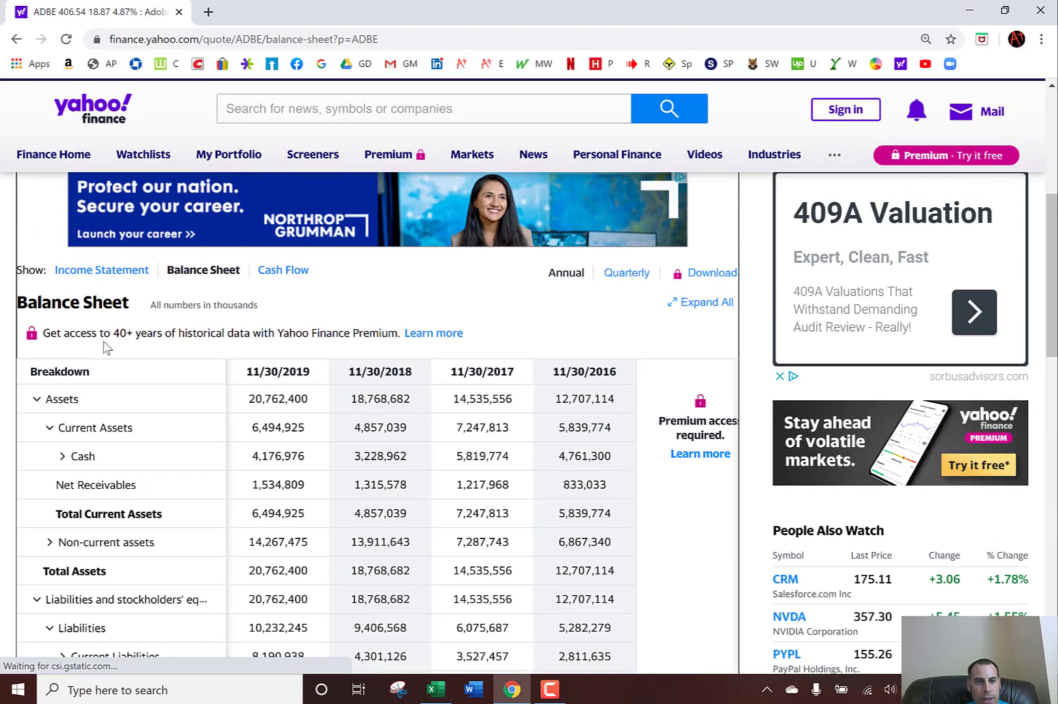
left_click(48, 200)
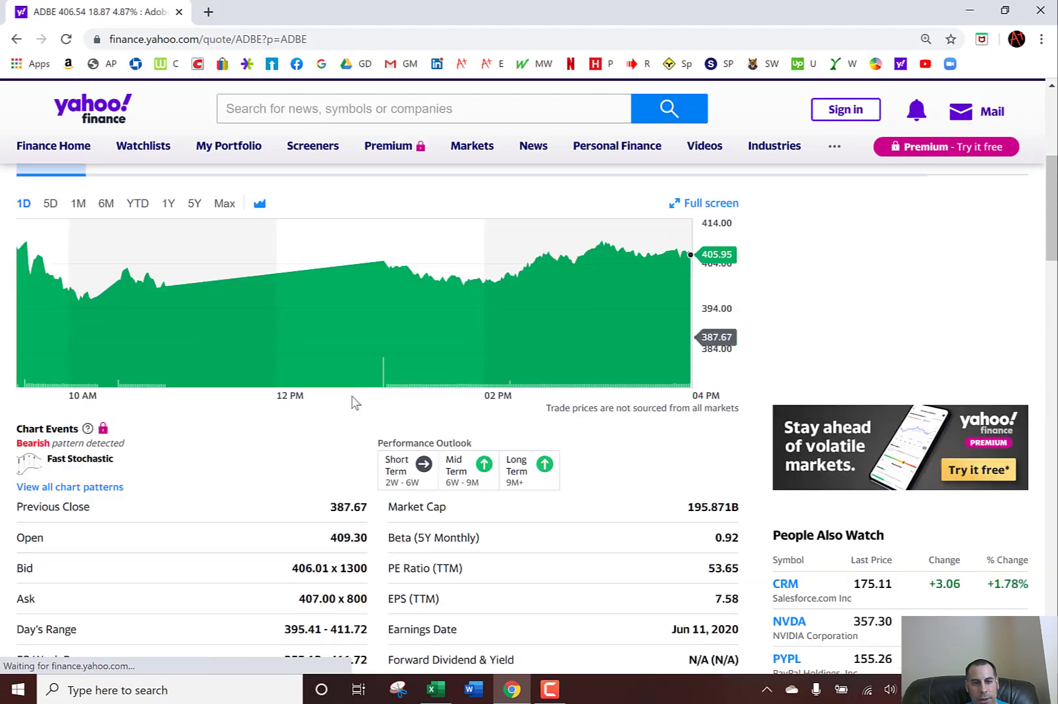
scroll(355, 391, "up", 1)
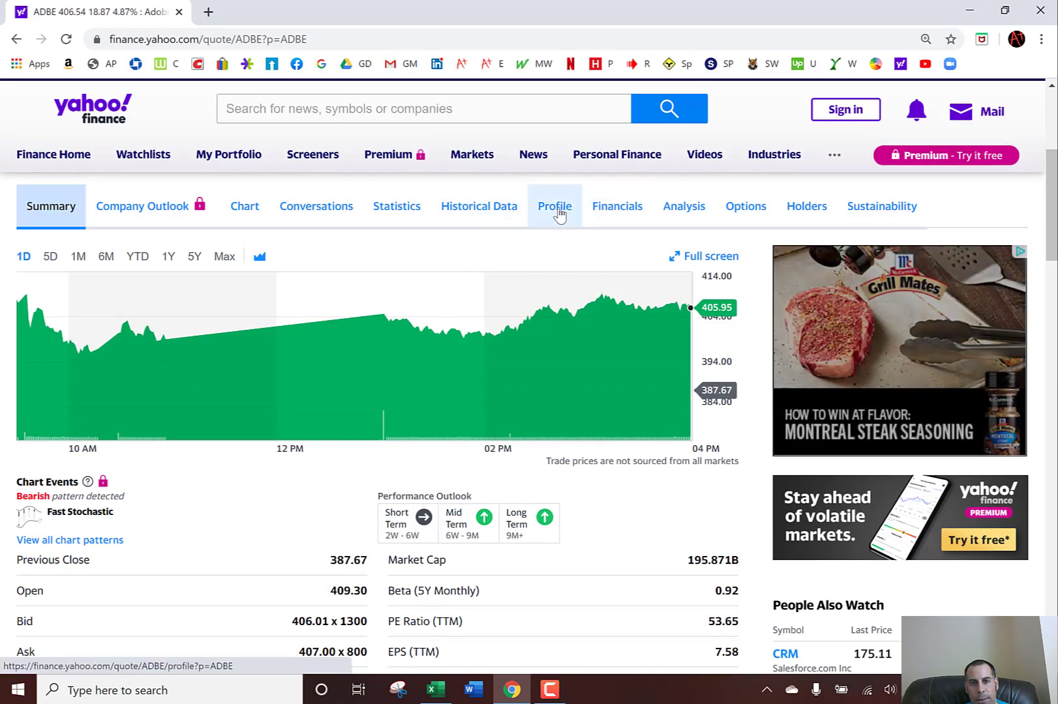
left_click(559, 216)
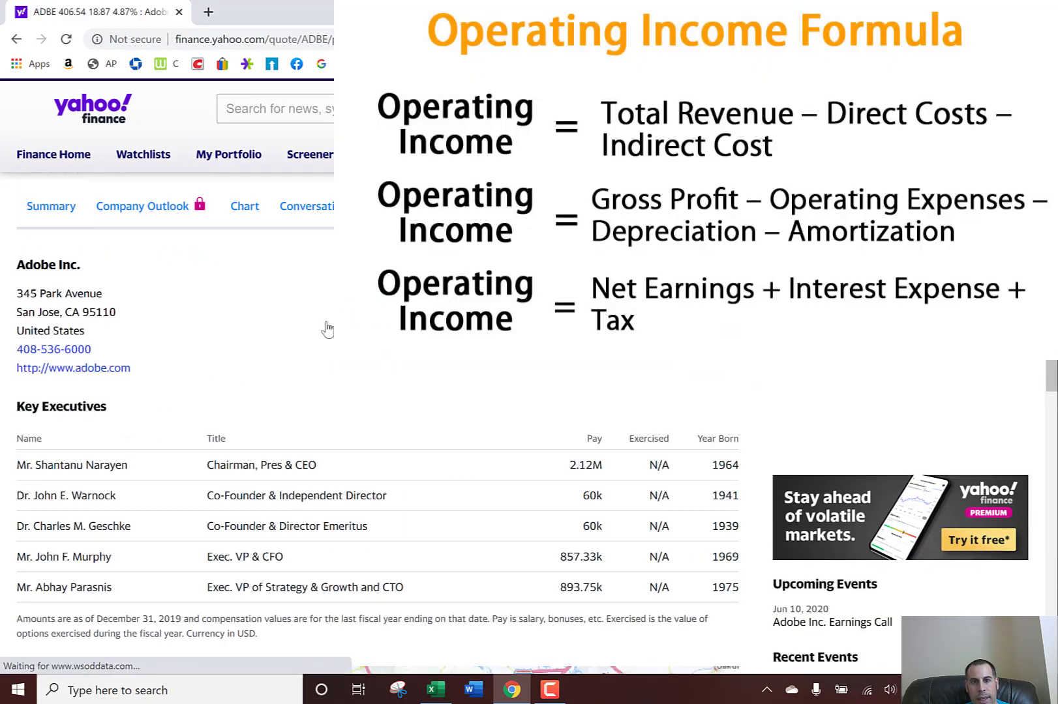
left_click(616, 206)
scroll(188, 441, "down", 6)
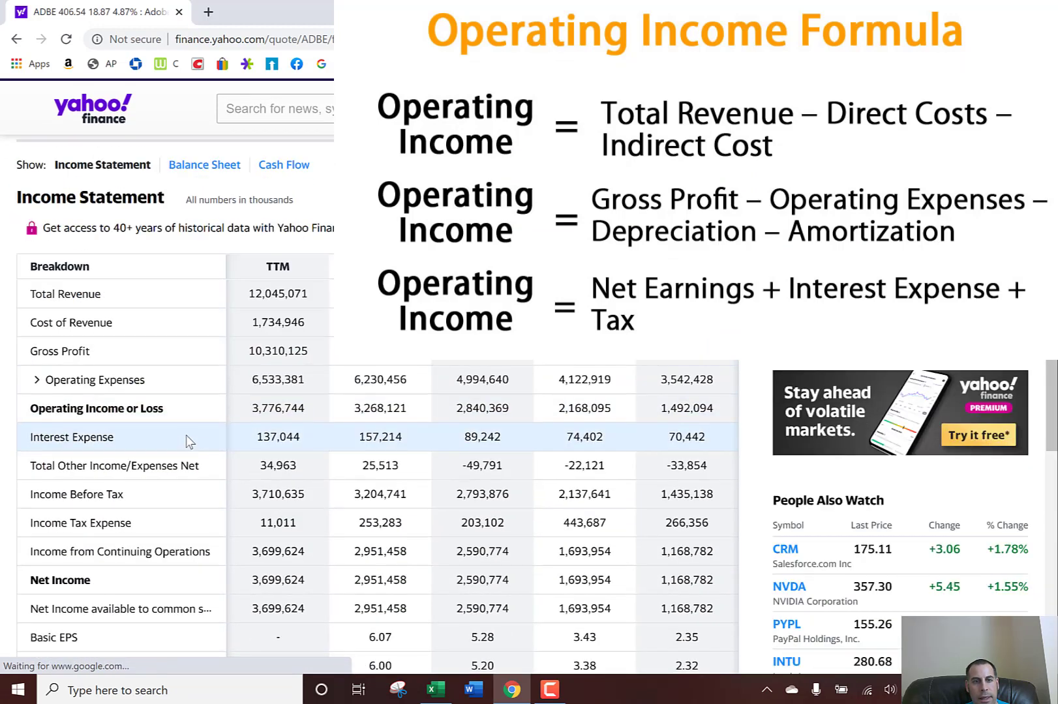
double_click(371, 411)
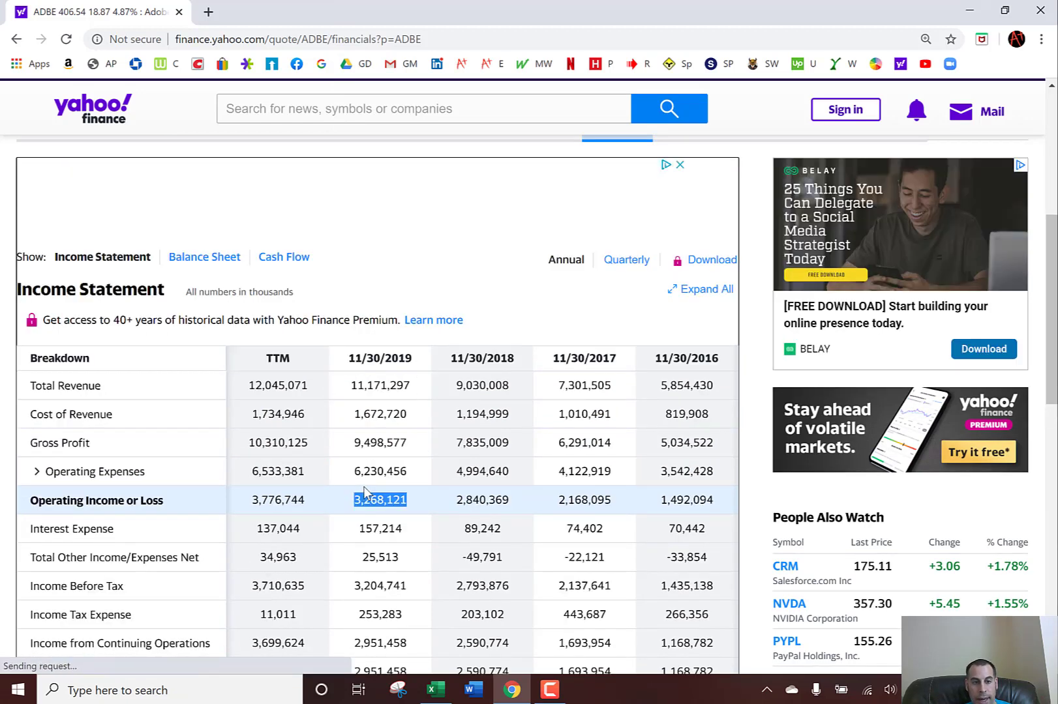
key("alt+Tab")
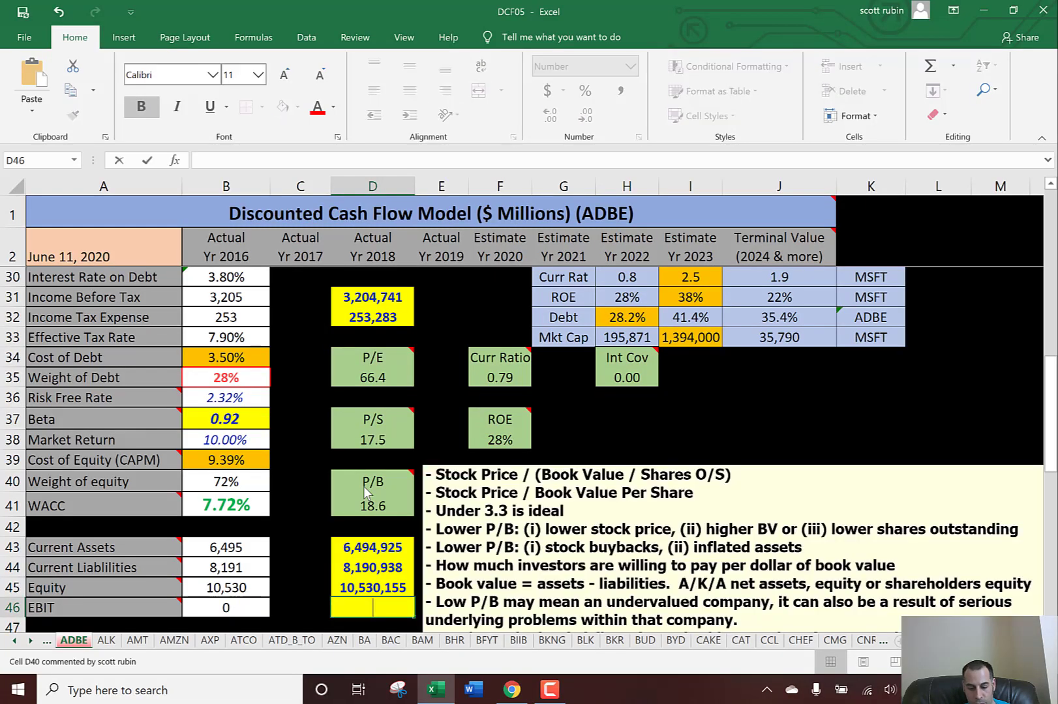
key("ctrl+v")
key("Return")
key("Left")
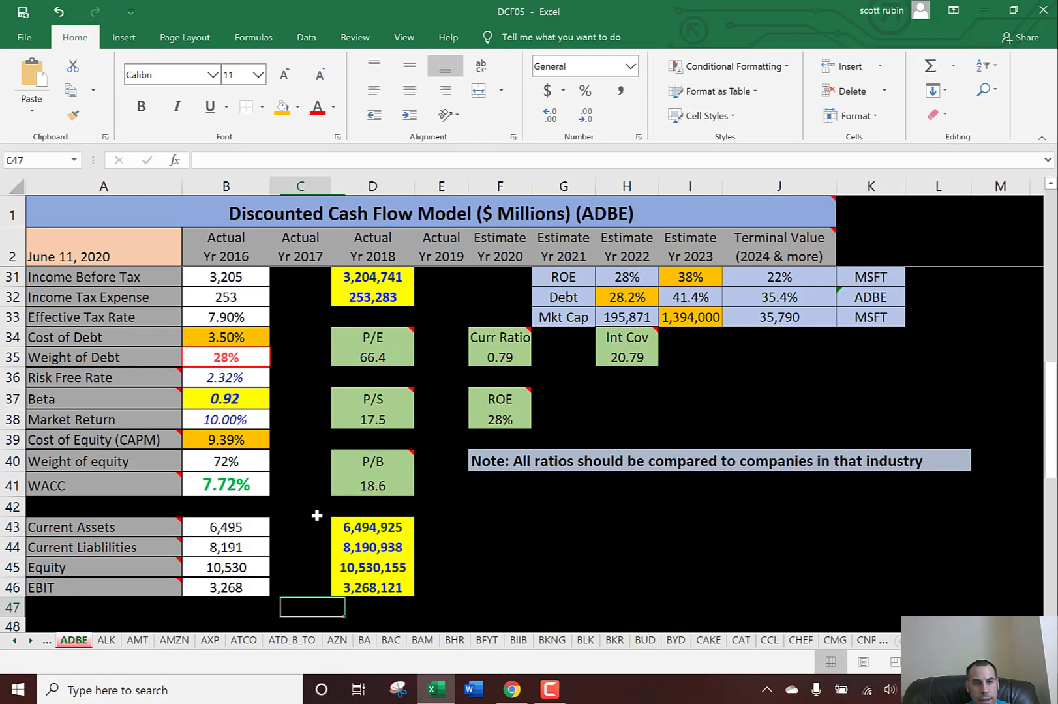
- Review the Weight of Debt, Risk Free Rate, CAPM cost of equity and Beta inputs
left_click(229, 359)
key("Left")
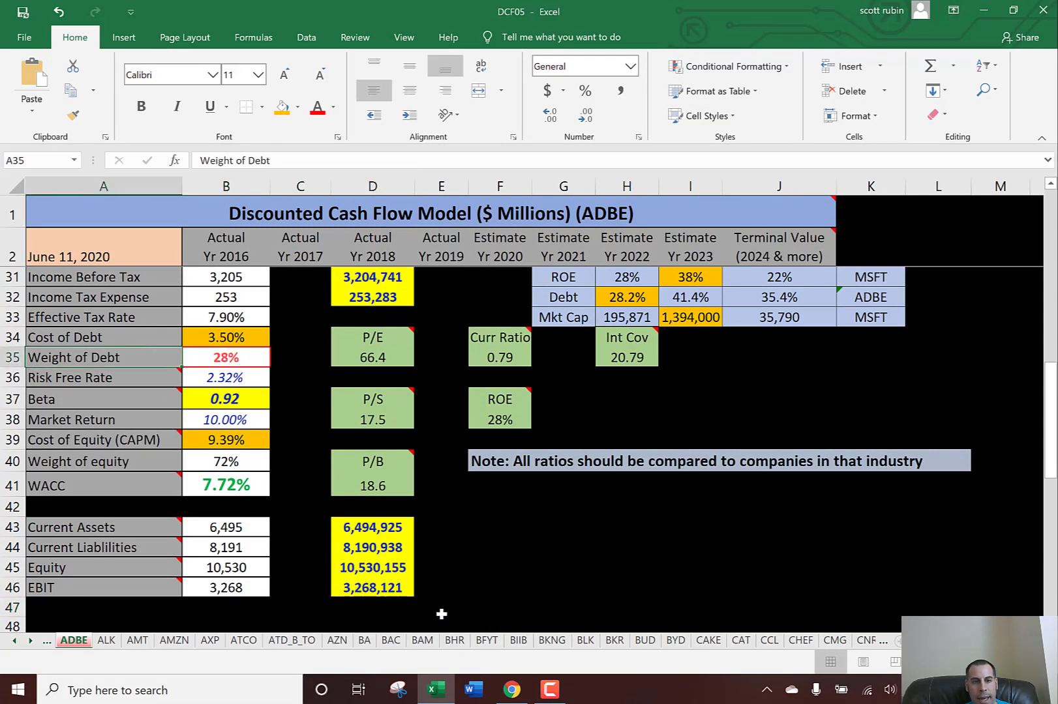
key("Down")
key("Down")
key("Right")
key("Down")
key("Down")
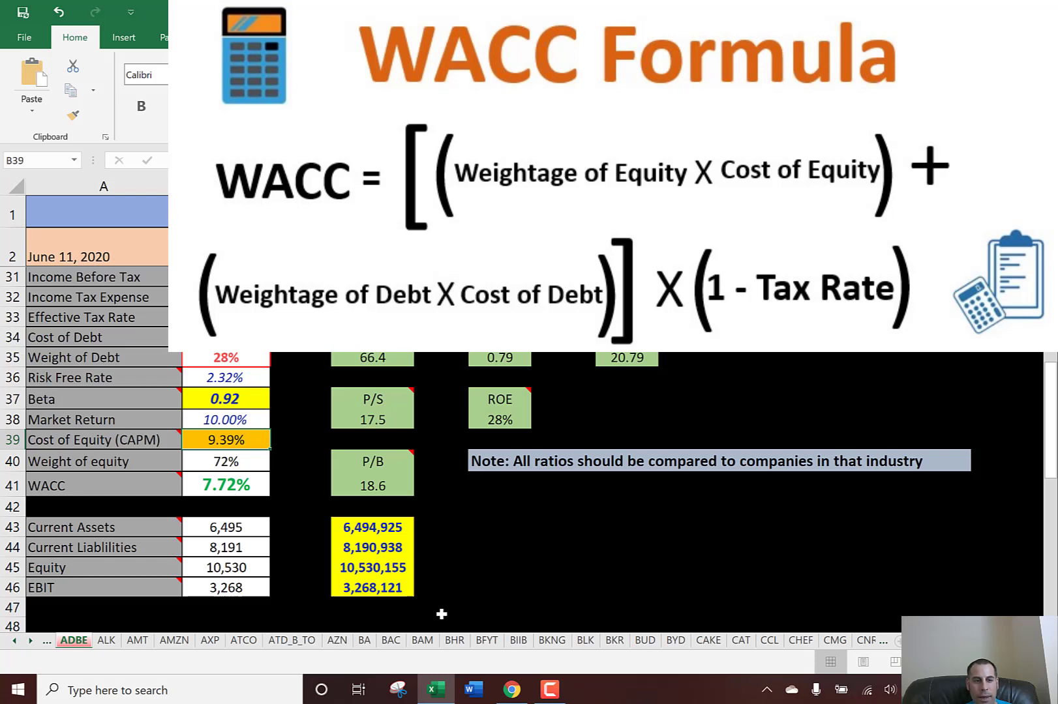
- Check the risk free rate and the 7.72% WACC, then return to the Free Cash Flow row
key("Up")
key("Up")
key("Up")
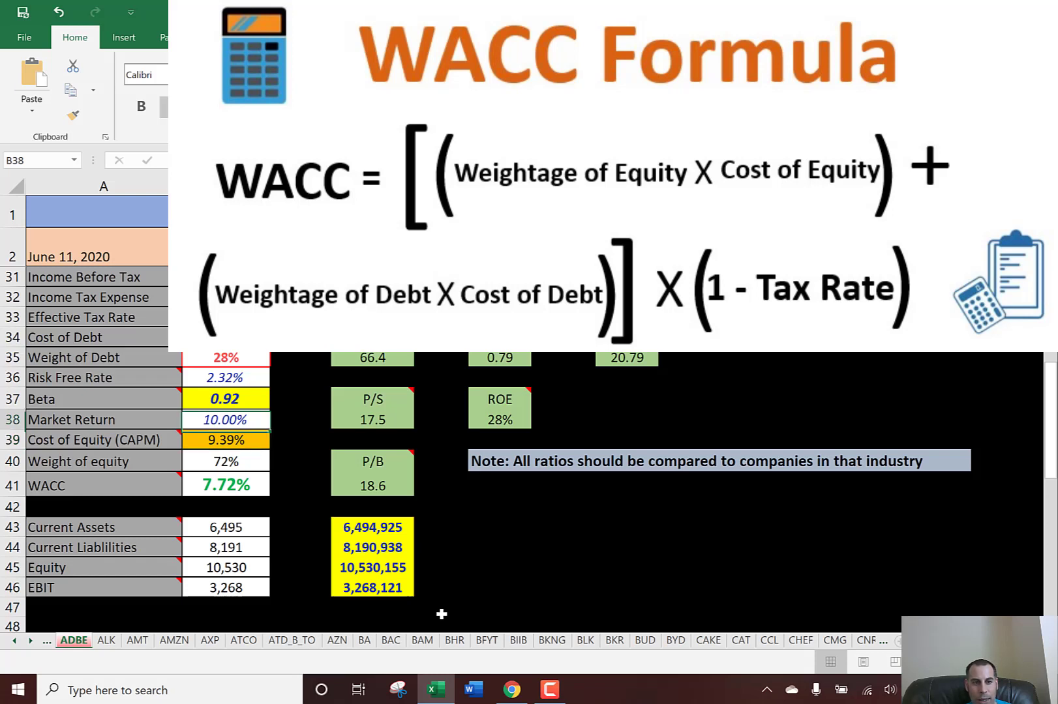
key("Down")
key("Down")
key("Down")
key("Down")
key("Down")
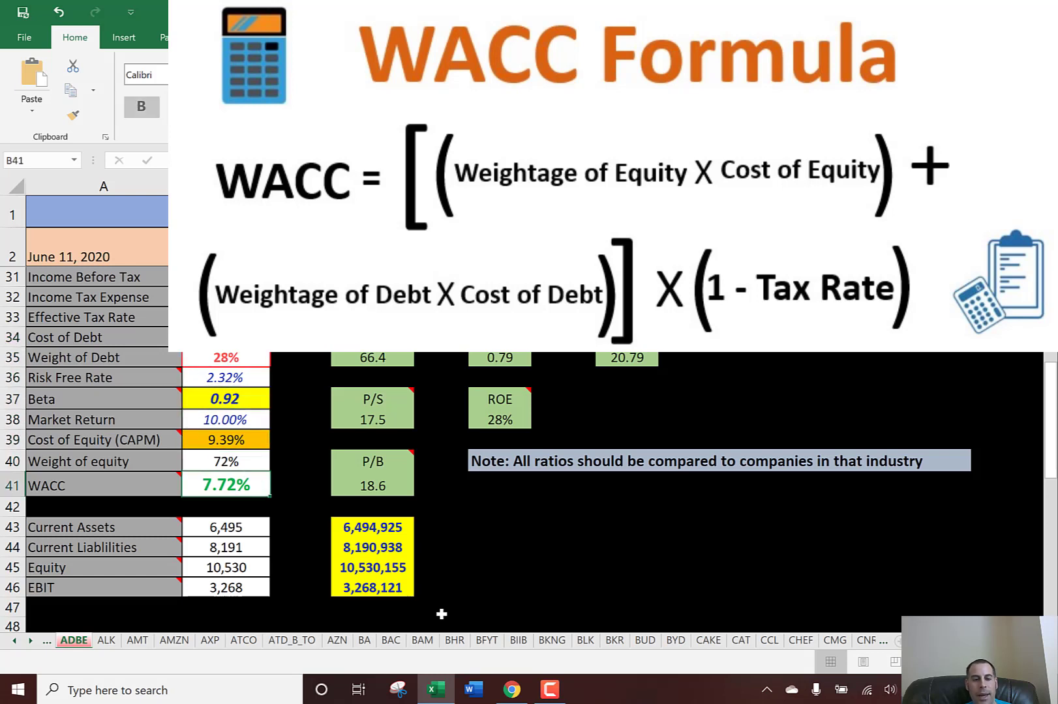
key("Up")
key("Up")
key("Up")
key("Up")
key("Up")
key("Up")
key("Up")
key("Up")
key("Up")
key("Up")
key("Up")
key("Up")
key("Up")
key("Up")
key("Up")
key("Up")
key("Up")
key("Up")
key("Up")
key("Up")
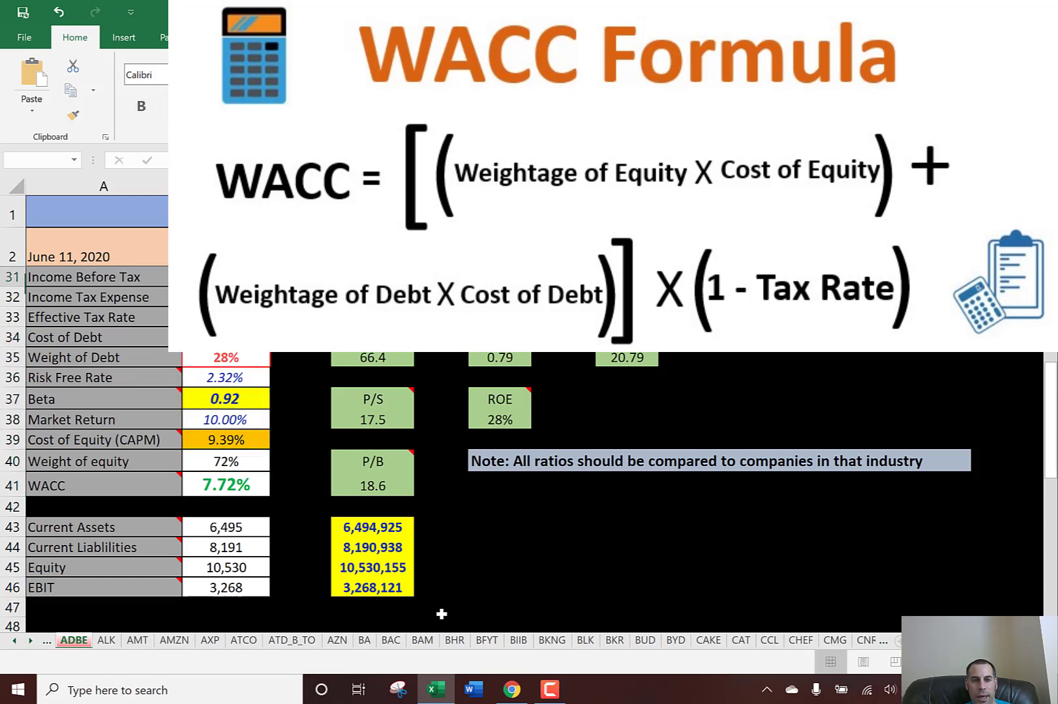
key("Up")
key("Up")
key("Up")
key("Up")
key("Up")
key("Up")
key("Up")
key("Up")
key("Up")
key("Up")
key("Up")
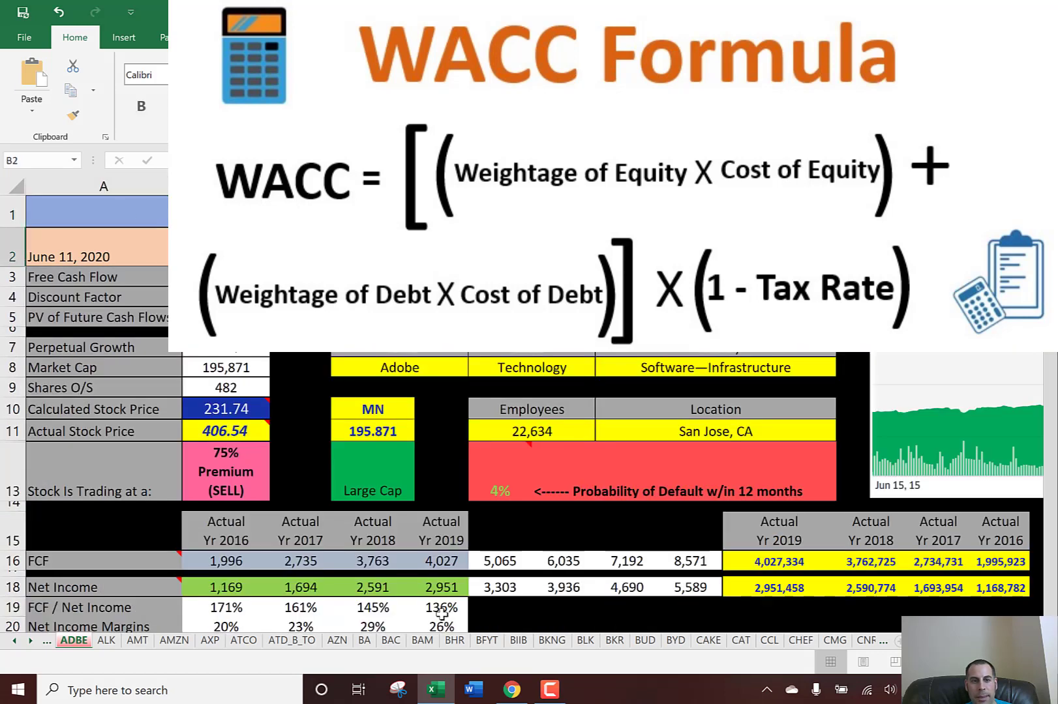
key("Right")
key("Right")
key("Right")
key("Right")
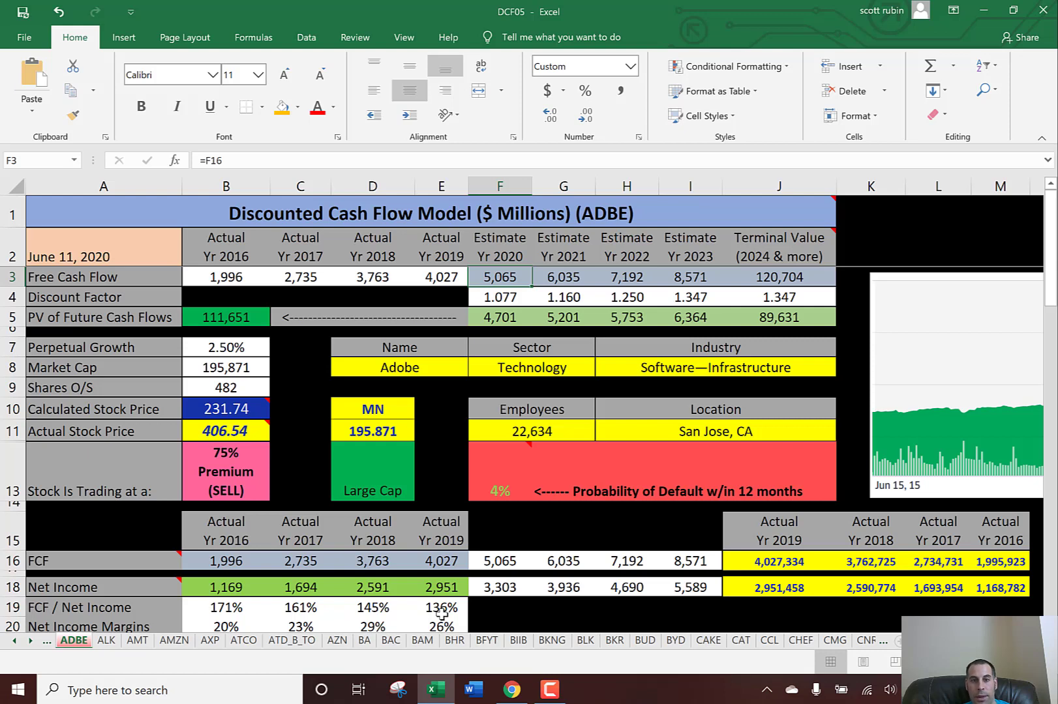
- Inspect the 2023 free cash flow, discount factor and present values for 2023 and 2022
key("Right")
key("Right")
key("Right")
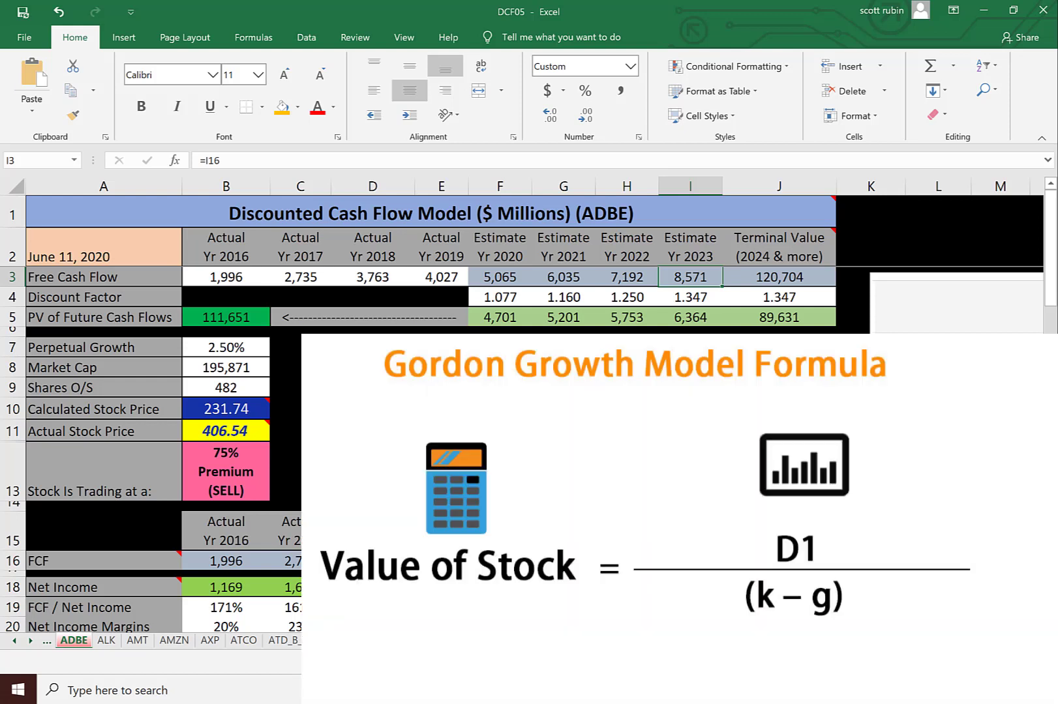
left_click(690, 297)
left_click(690, 317)
left_click(627, 317)
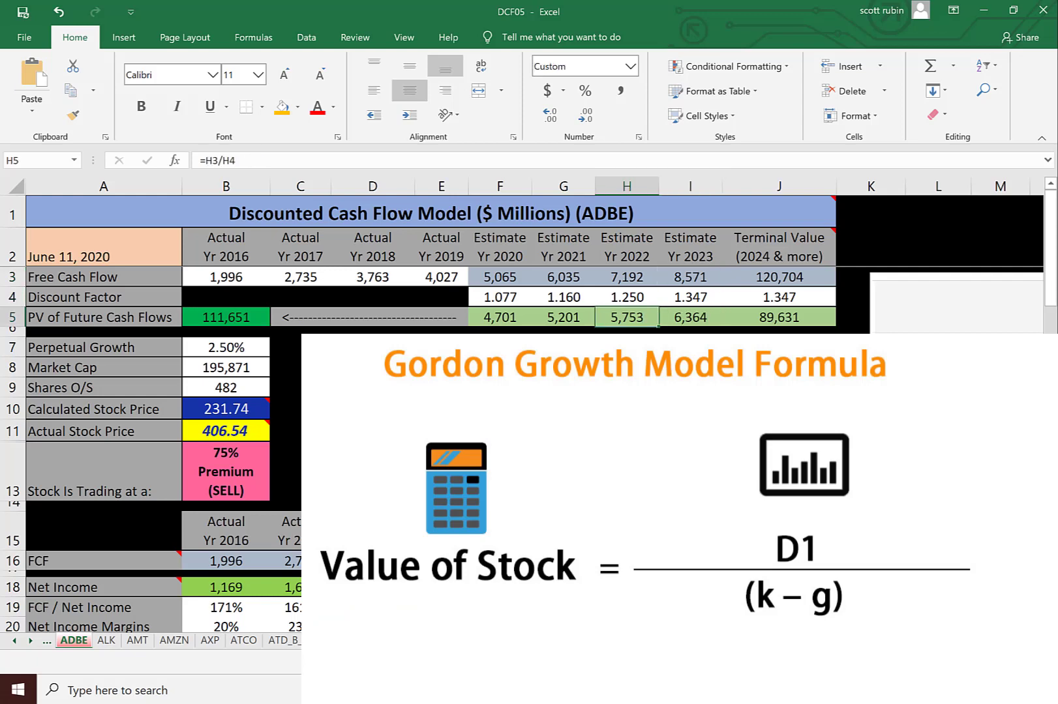
- Check the present value total, shares outstanding and the 231.74 stock price, then view Simply Wall St
key("Left")
key("Left")
key("Left")
key("Left")
key("Left")
key("Left")
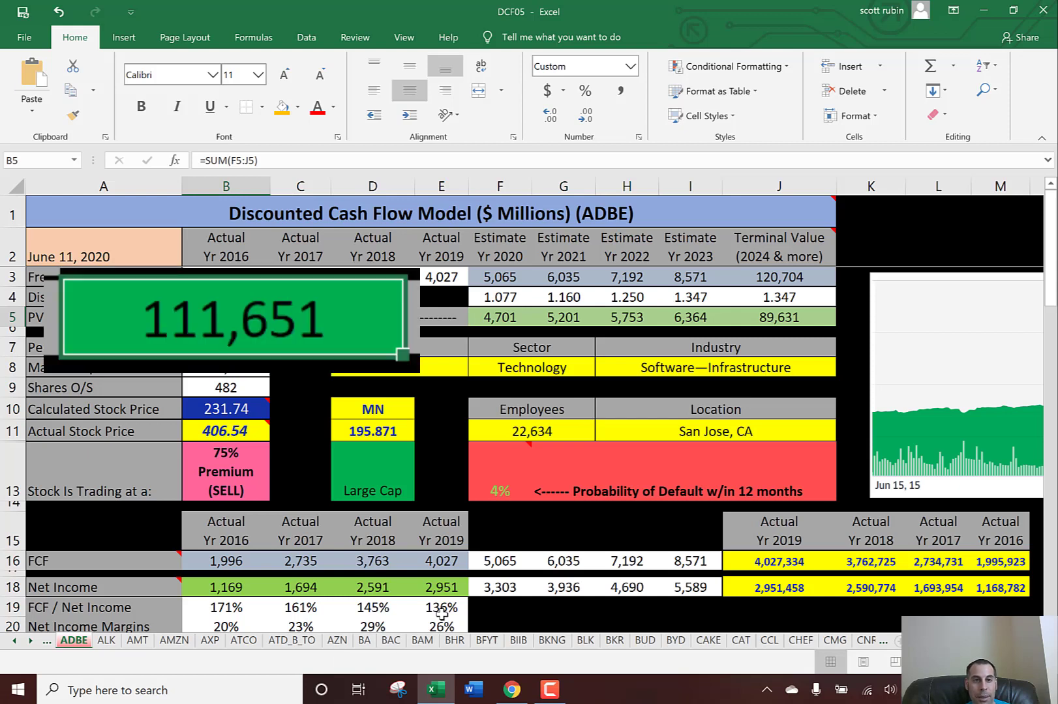
key("Down")
key("Down")
key("Down")
key("Down")
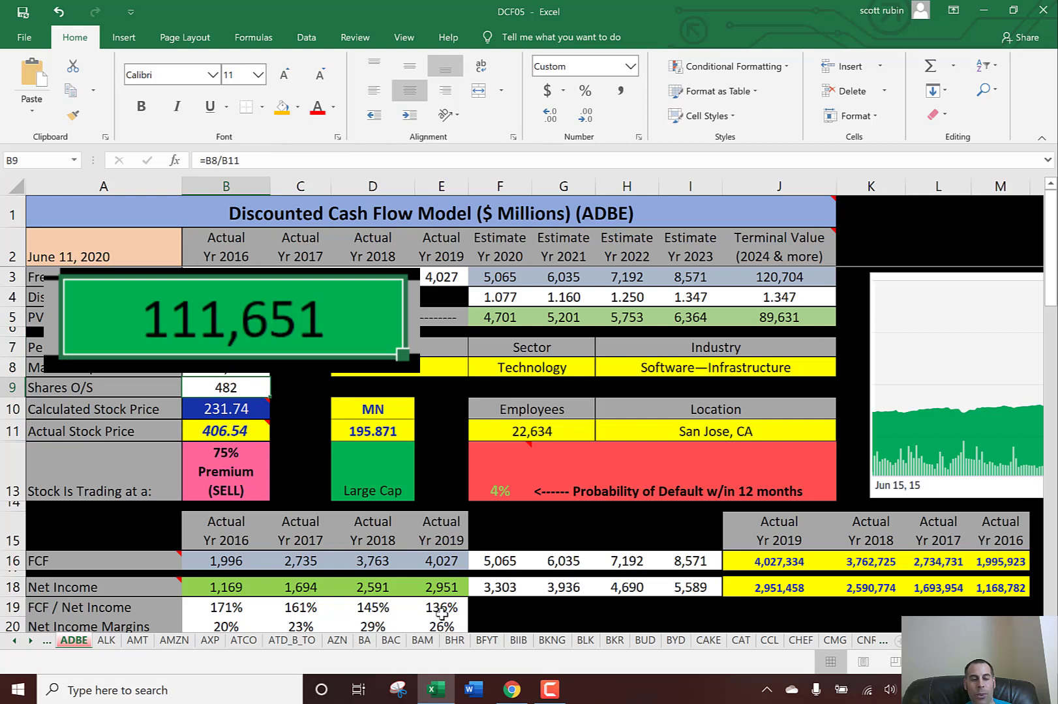
key("Down")
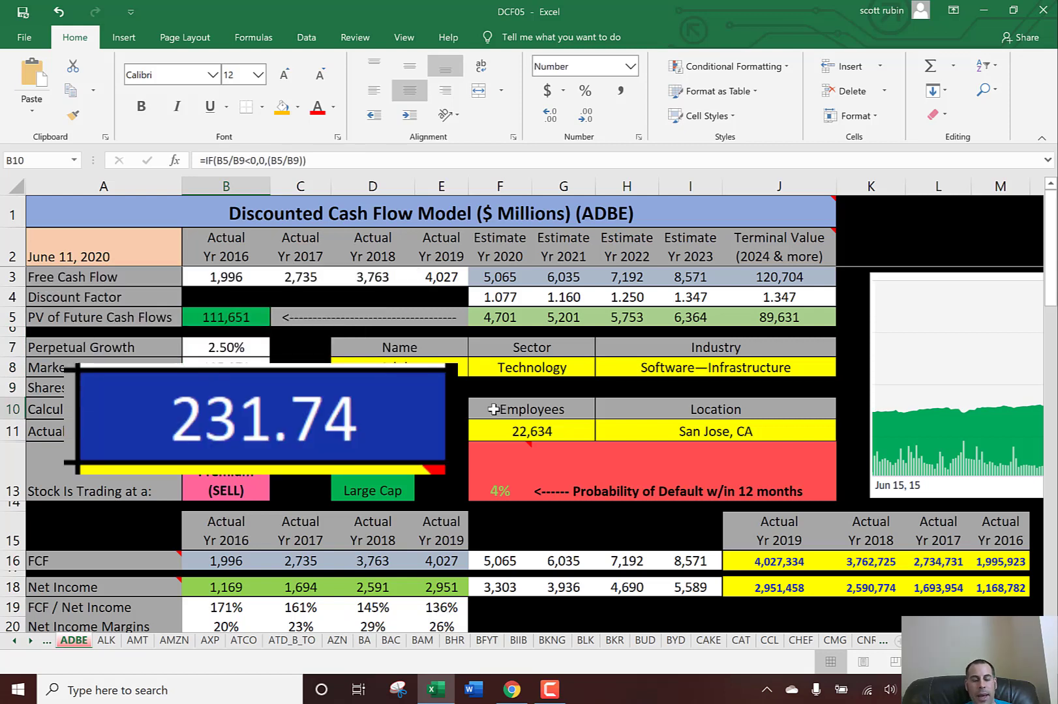
key("alt+Tab")
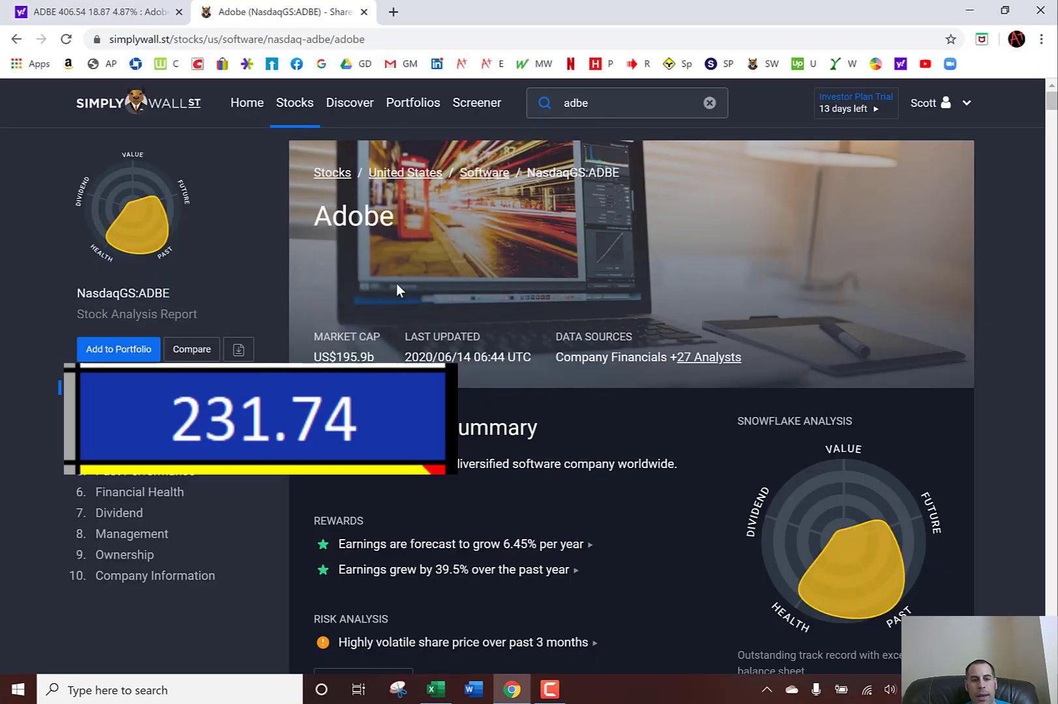
- Locate the US$238.12 fair value in Simply Wall St's Valuation section and compare it with 231.74
scroll(382, 279, "down", 12)
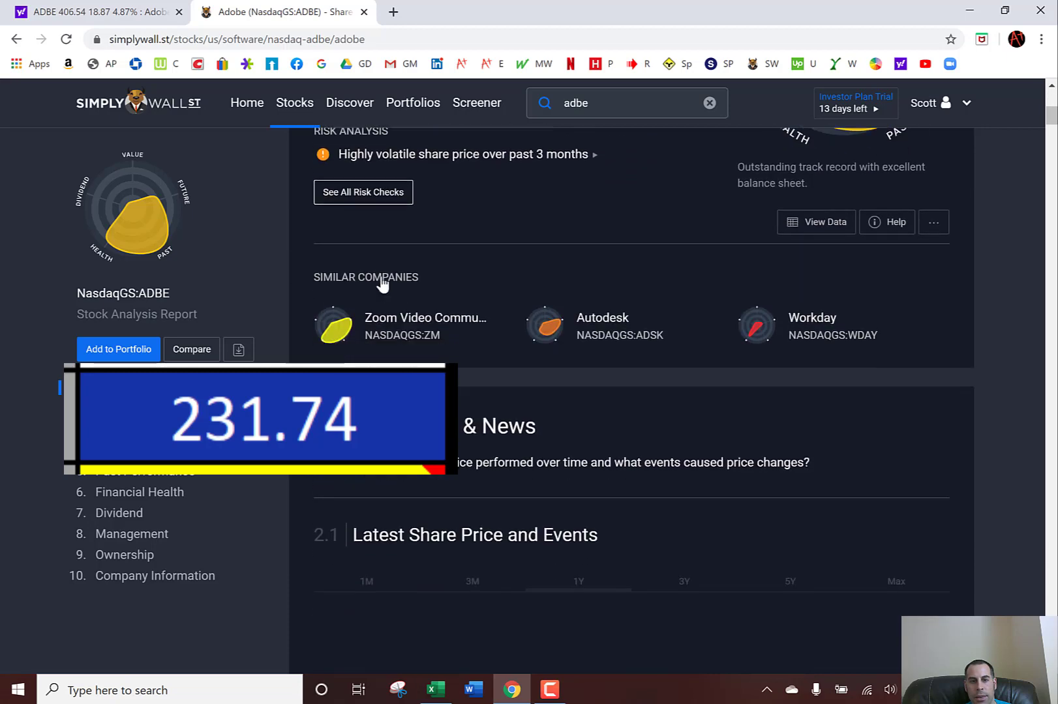
scroll(381, 280, "down", 2)
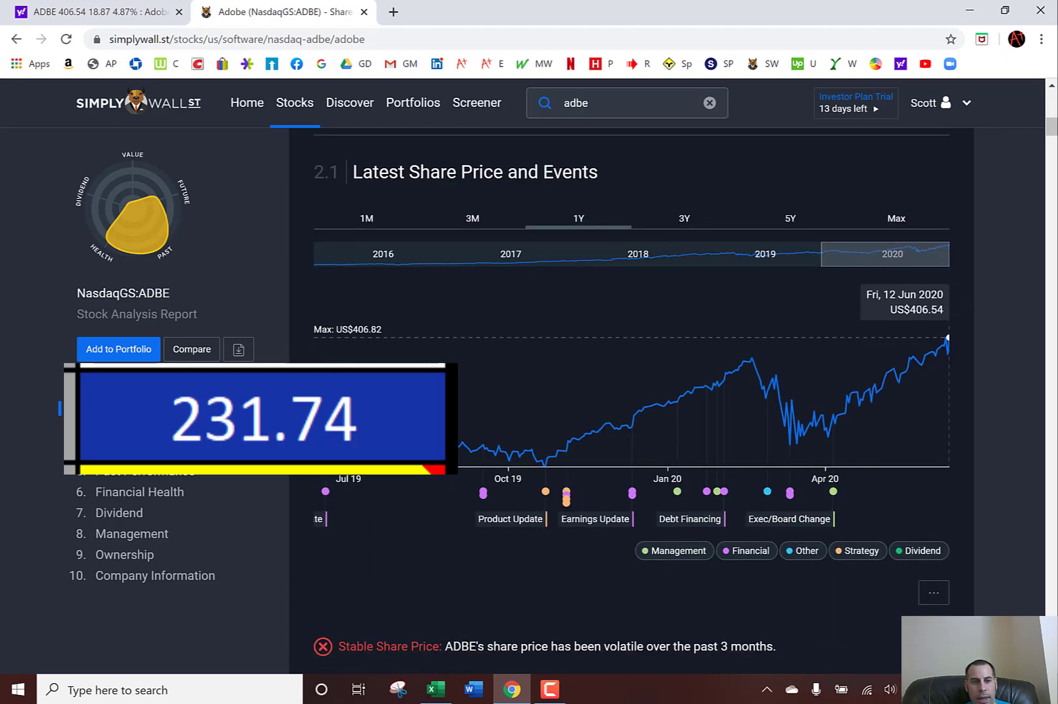
left_click(118, 429)
scroll(514, 456, "down", 2)
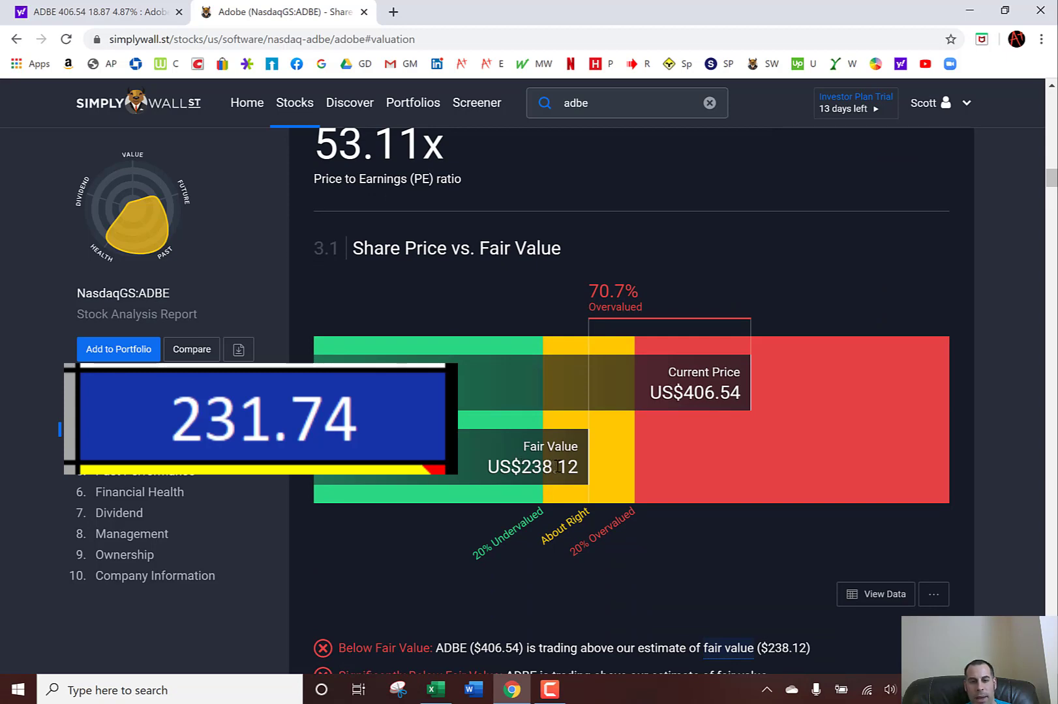
key("alt+Tab")
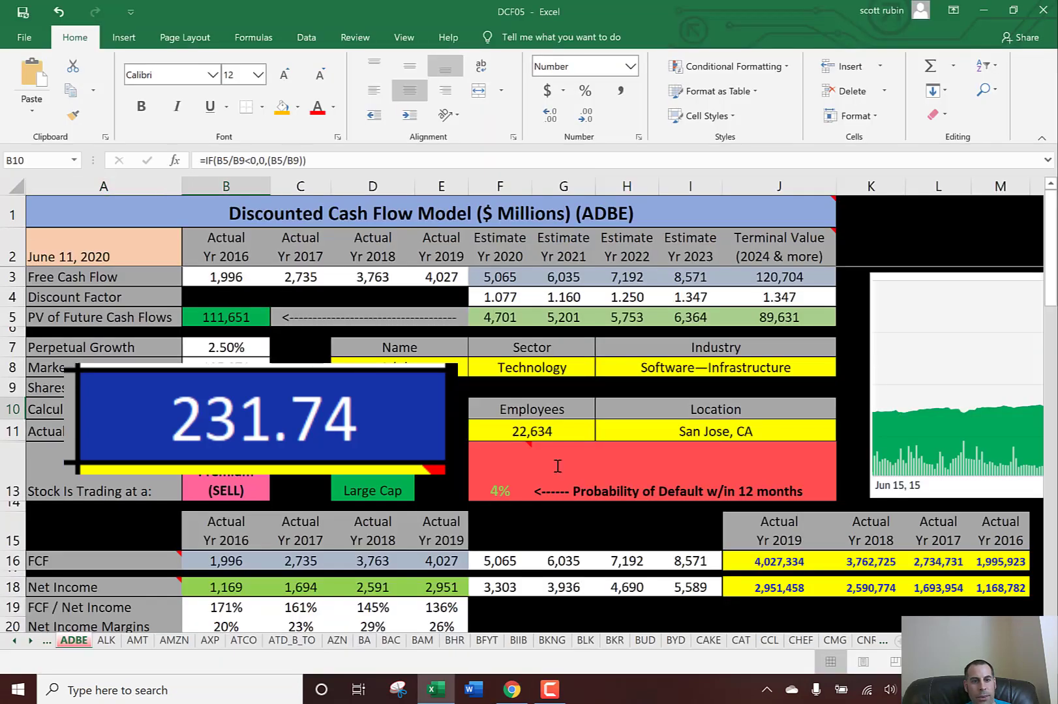
key("alt+Tab")
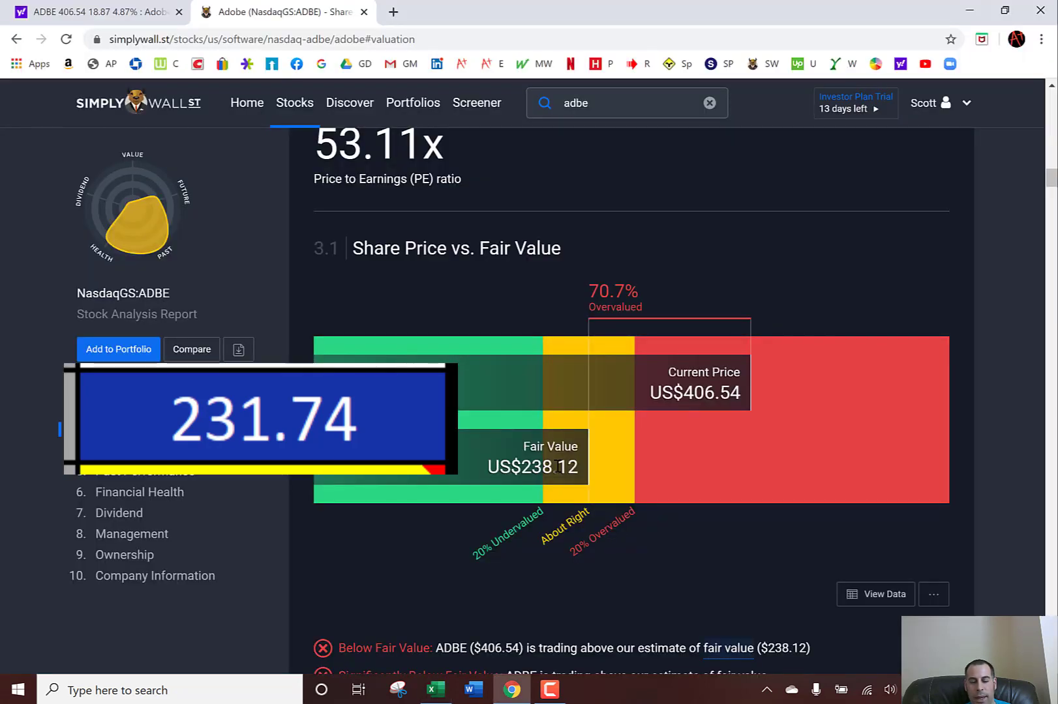
key("alt+Tab")
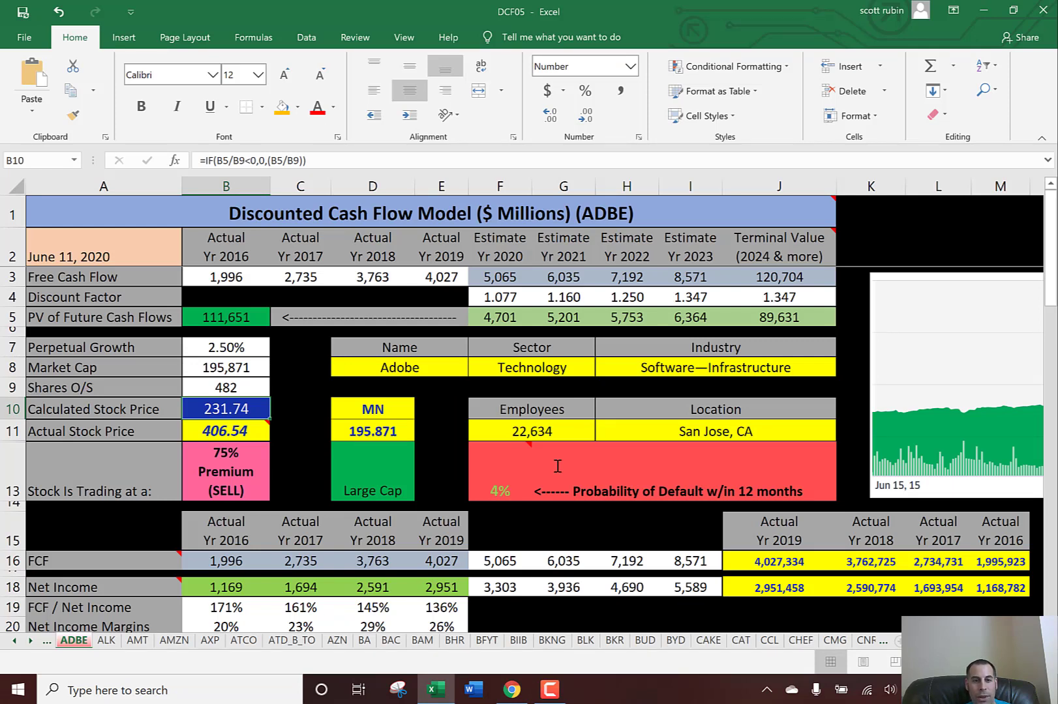
- Enlarge the stock price chart over the table, move it back to columns K–M, and show B11's supply-and-demand note
left_click(921, 354)
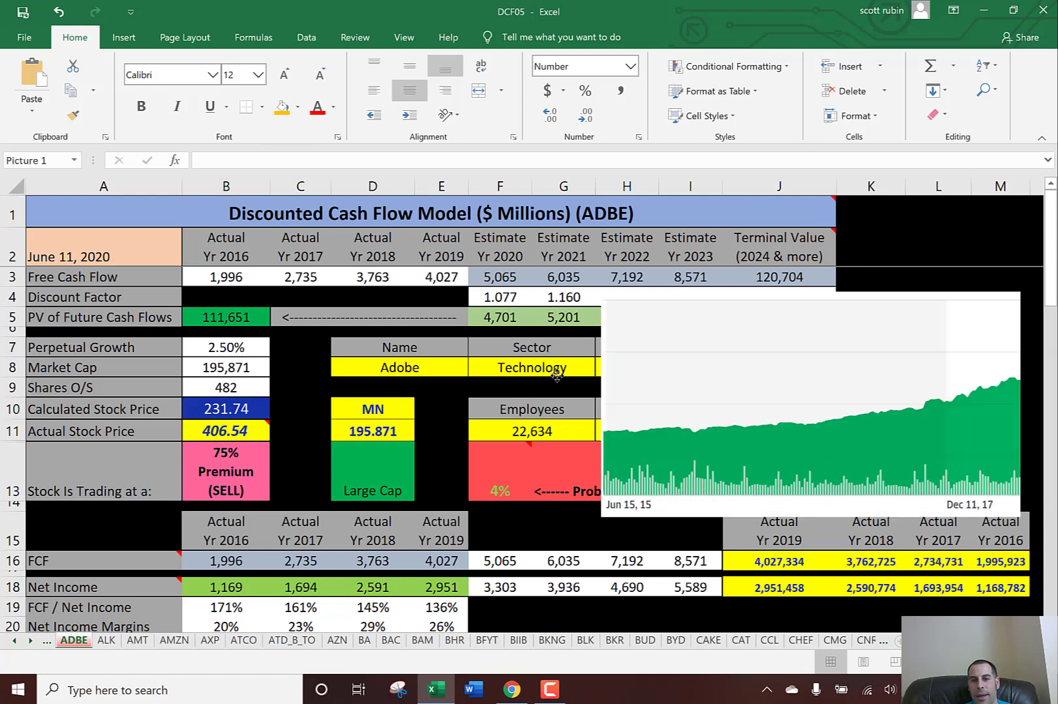
left_click_drag(341, 325, 336, 334)
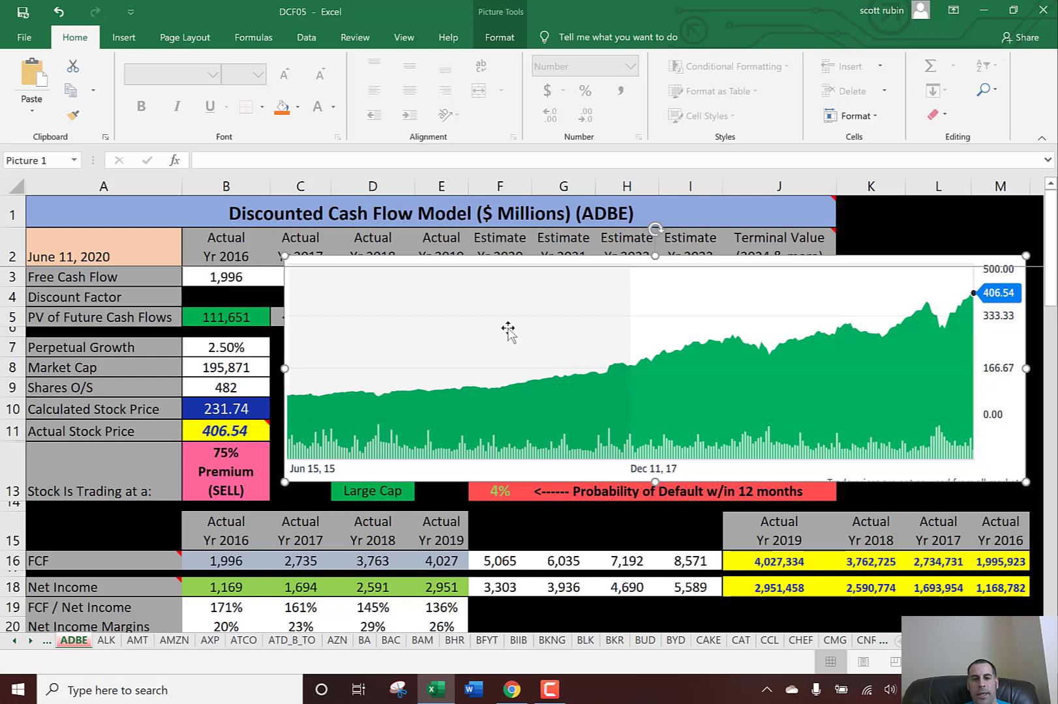
left_click_drag(401, 336, 973, 353)
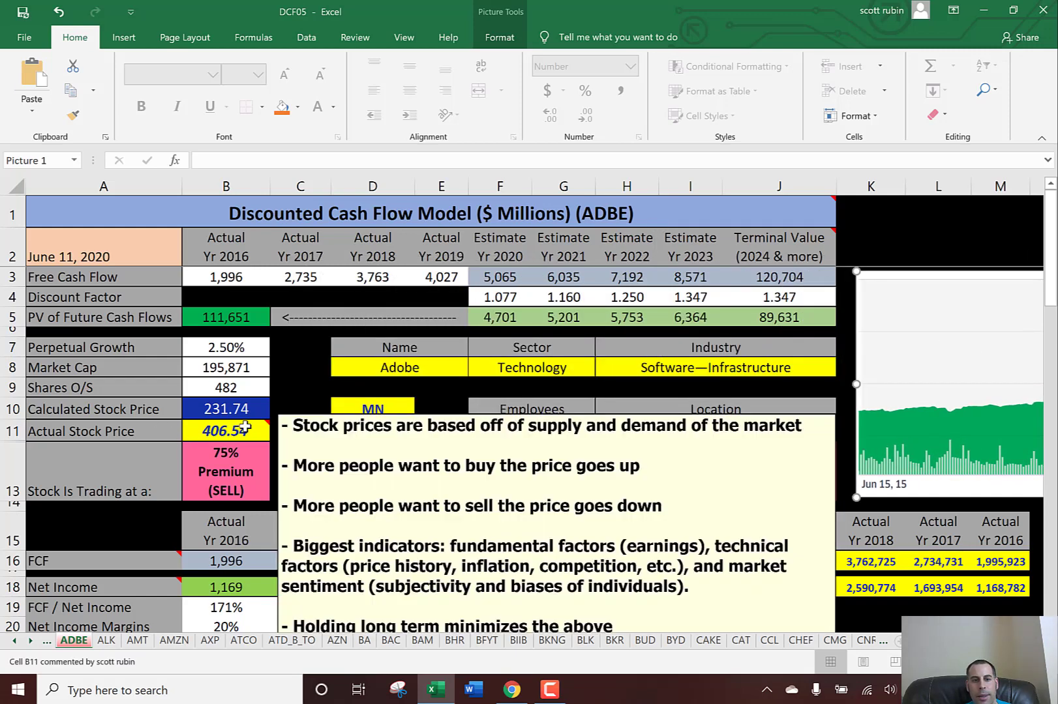
scroll(231, 391, "down", 1)
mouse_move(231, 382)
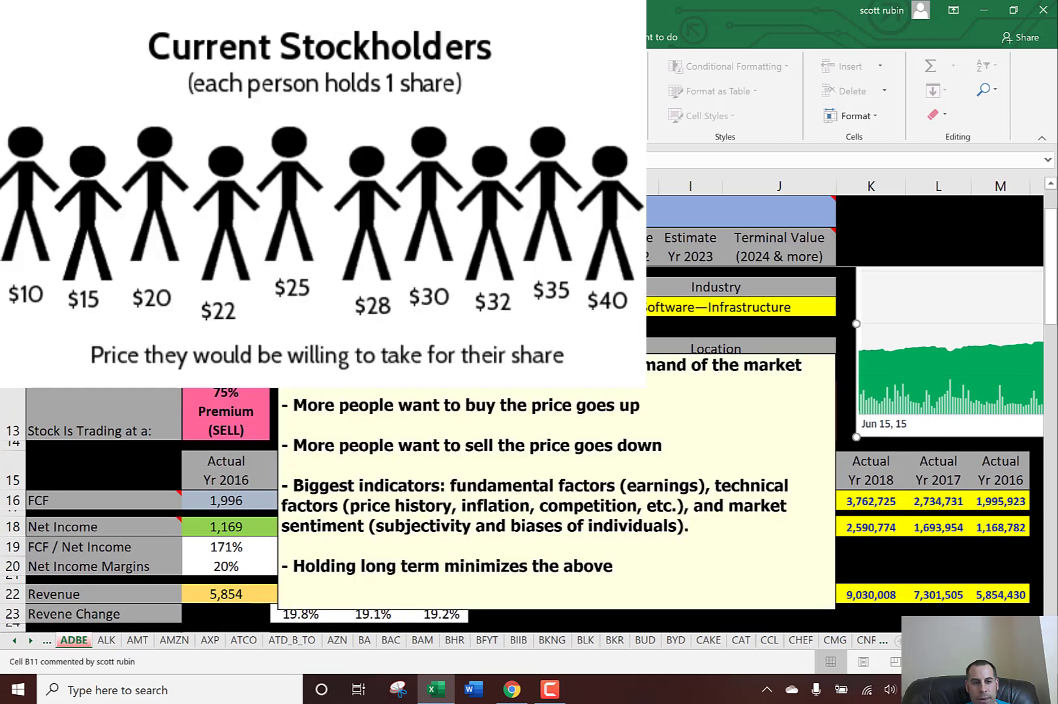